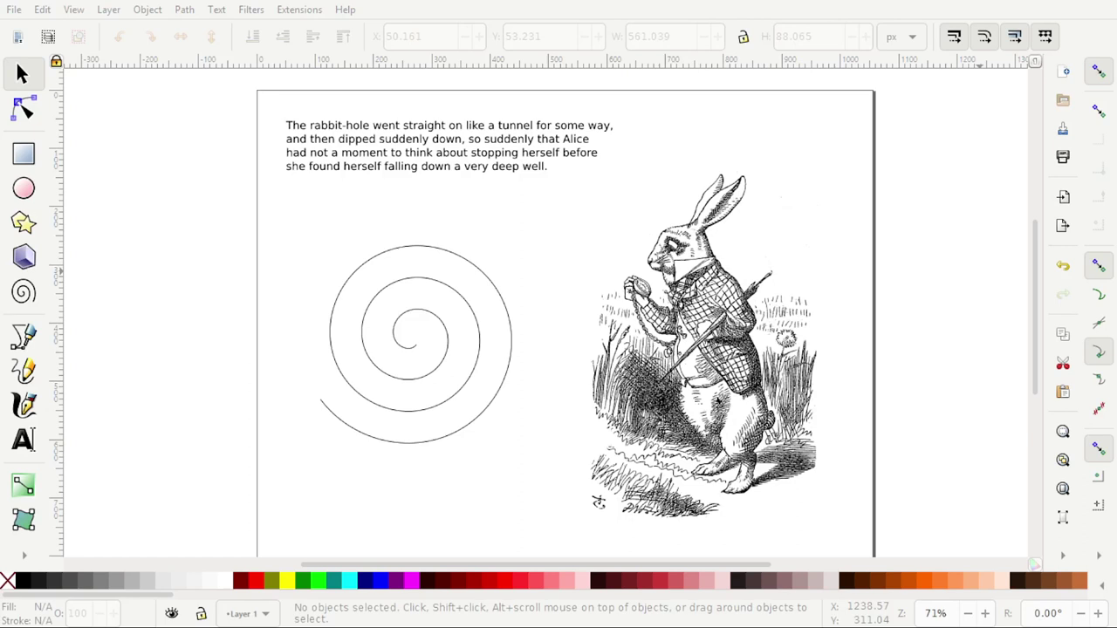
Step: Put the paragraph on the spiral, then undo that first attempt
{"action": "left_click", "coordinate": [419, 171]}
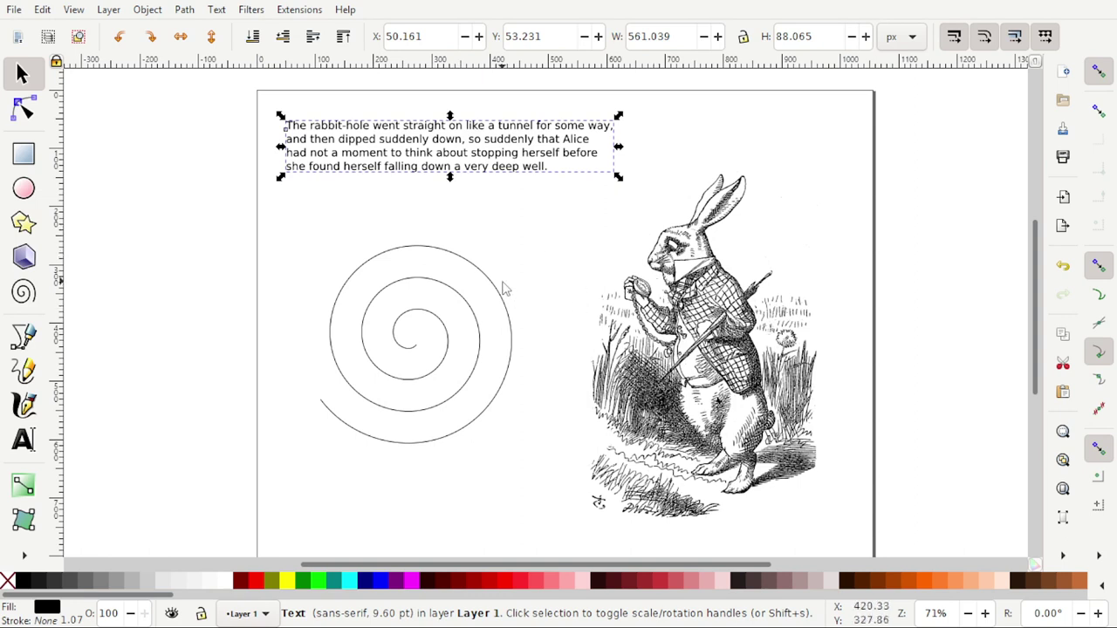
{"action": "left_click", "coordinate": [469, 276]}
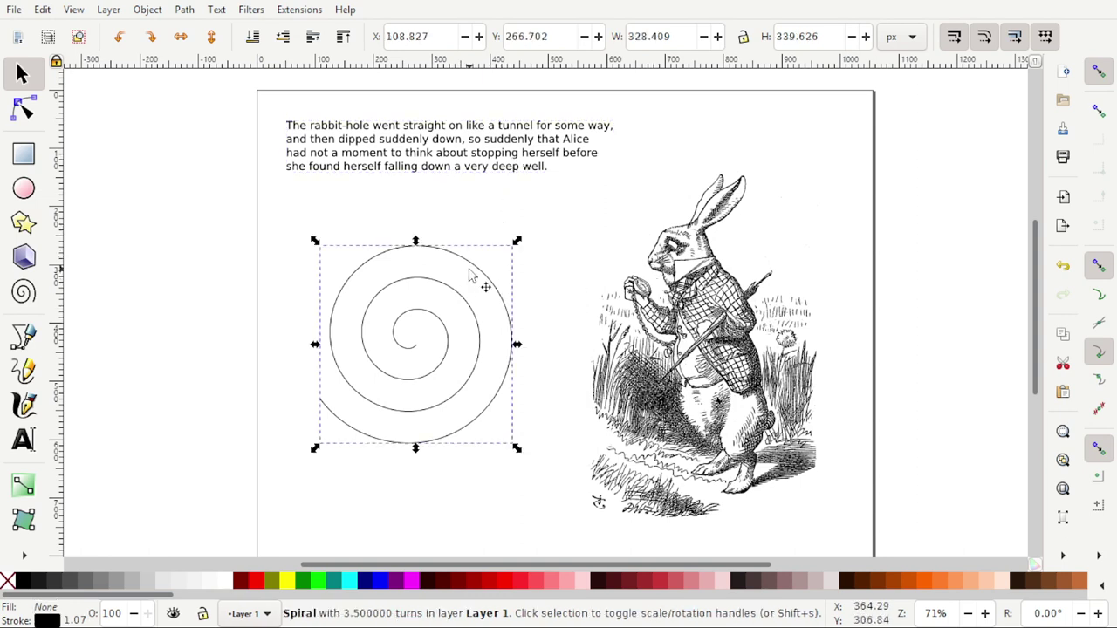
{"action": "left_click", "coordinate": [471, 168], "text": "shift"}
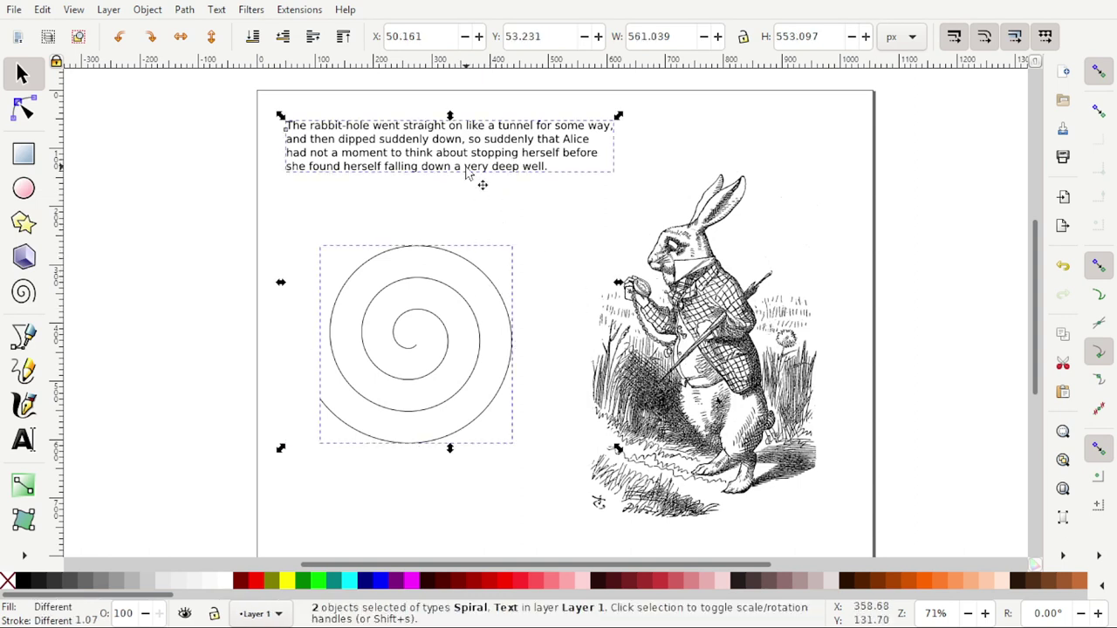
{"action": "left_click", "coordinate": [217, 9]}
{"action": "left_click", "coordinate": [261, 88]}
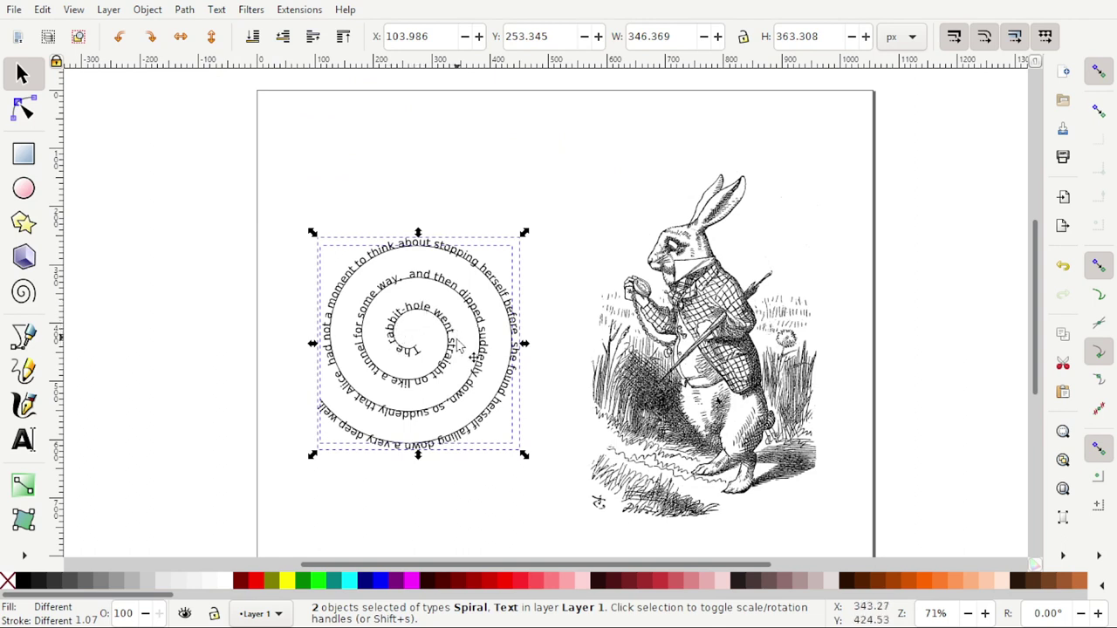
{"action": "key", "text": "ctrl"}
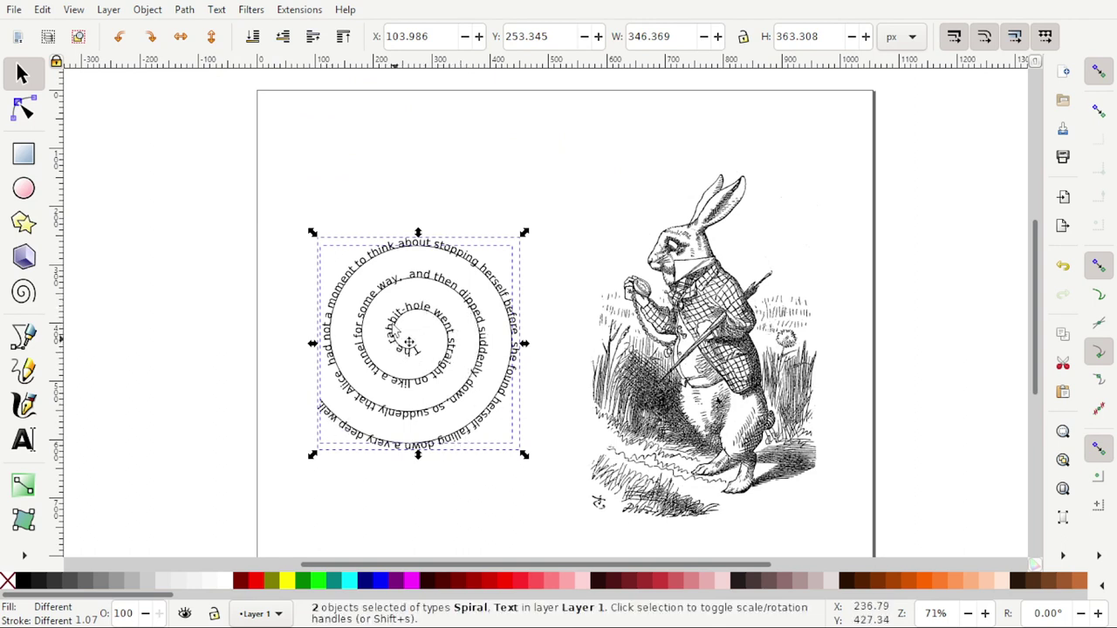
{"action": "key", "text": "ctrl+z"}
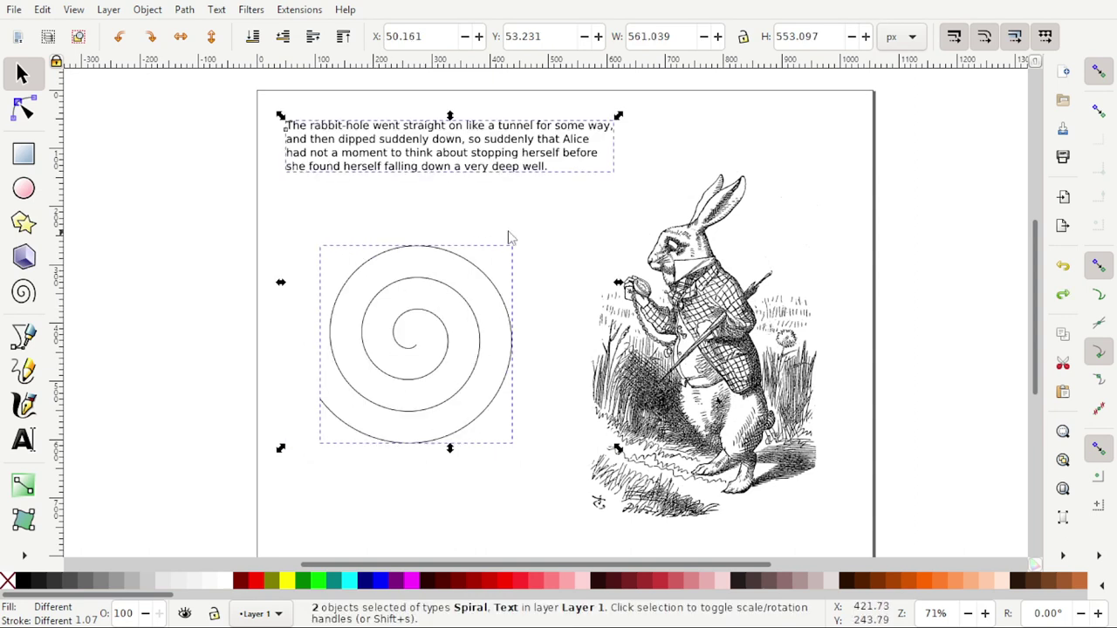
Step: Reverse the spiral's path direction with Path > Reverse
{"action": "left_click", "coordinate": [533, 245]}
{"action": "left_click", "coordinate": [468, 273]}
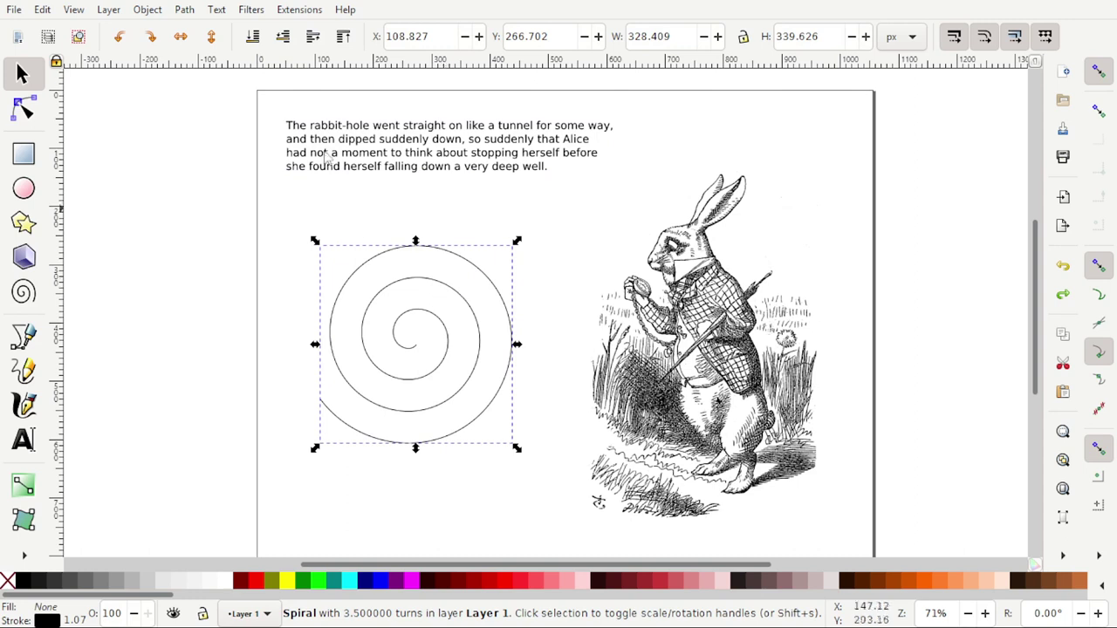
{"action": "left_click", "coordinate": [194, 10]}
{"action": "left_click", "coordinate": [225, 349]}
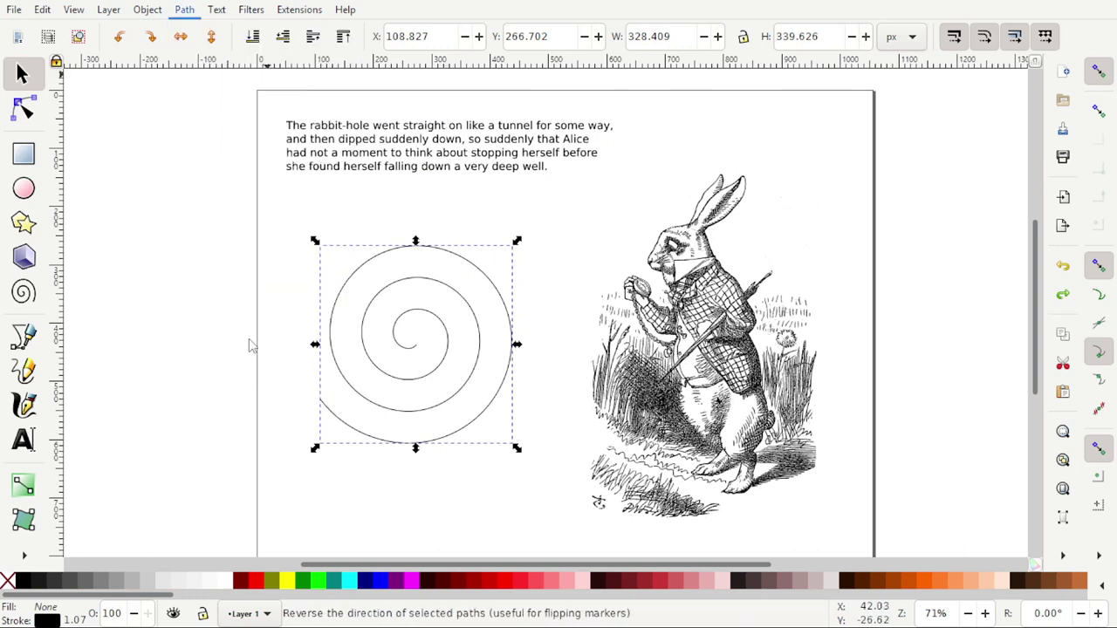
Step: Put the rabbit-hole paragraph on the reversed spiral so it starts from the outer end
{"action": "left_click", "coordinate": [450, 164]}
{"action": "left_click", "coordinate": [450, 260], "text": "shift"}
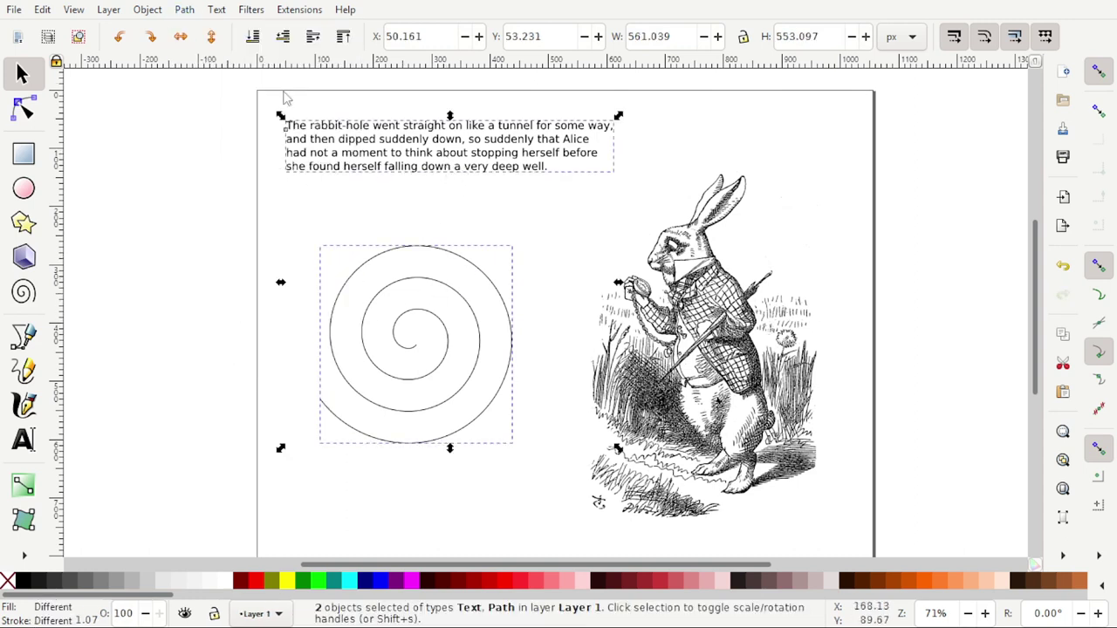
{"action": "left_click", "coordinate": [217, 10]}
{"action": "left_click", "coordinate": [262, 87]}
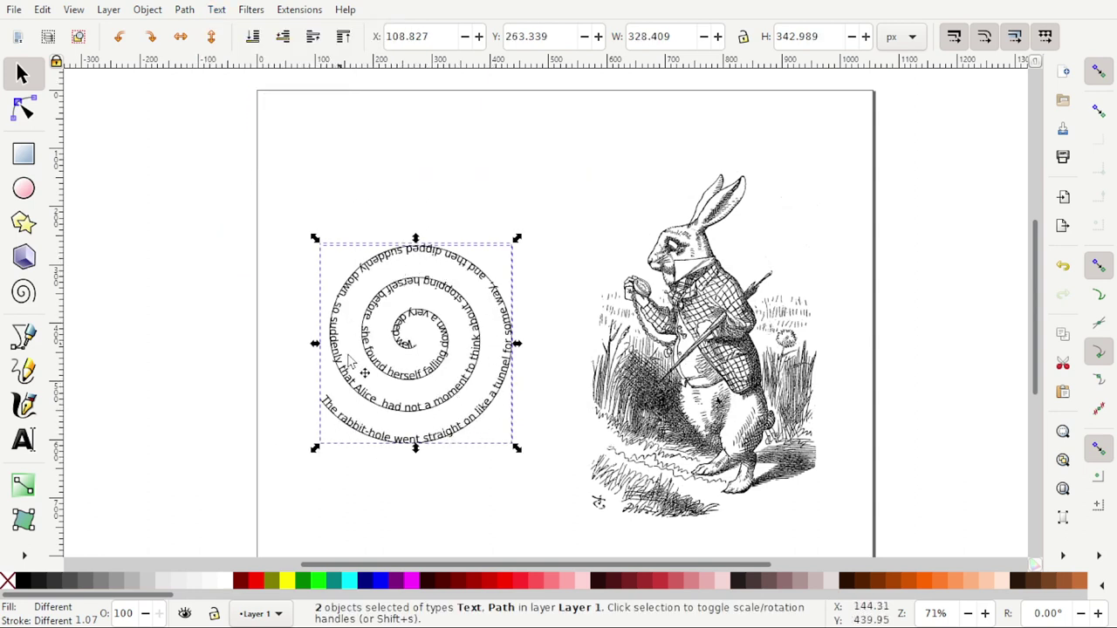
Step: Select the spiral on its own and rotate the text spiral slightly
{"action": "left_click", "coordinate": [545, 379]}
{"action": "left_click", "coordinate": [477, 371]}
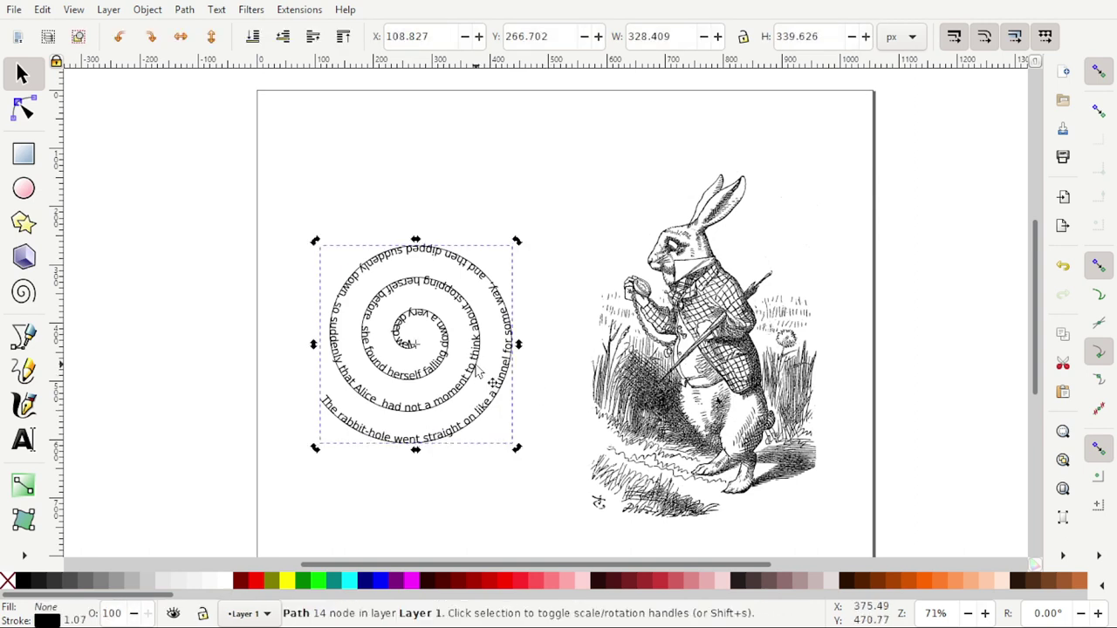
{"action": "left_click", "coordinate": [491, 360]}
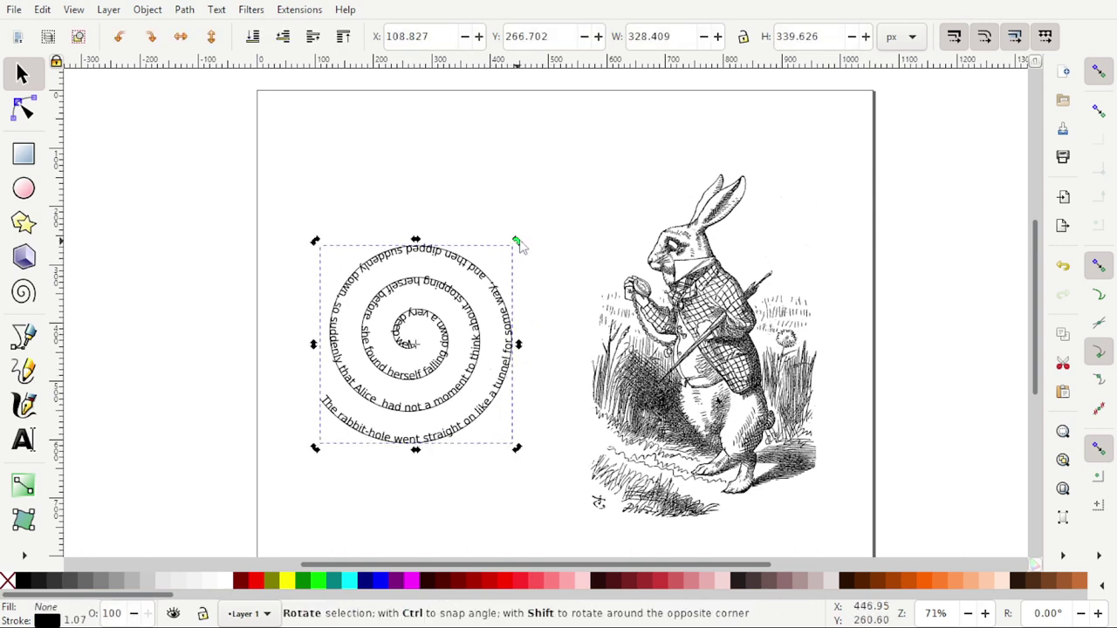
{"action": "mouse_move", "coordinate": [518, 242]}
{"action": "left_mouse_down"}
{"action": "mouse_move", "coordinate": [513, 224]}
{"action": "mouse_move", "coordinate": [513, 279]}
{"action": "left_mouse_up"}
{"action": "key", "text": "ctrl"}
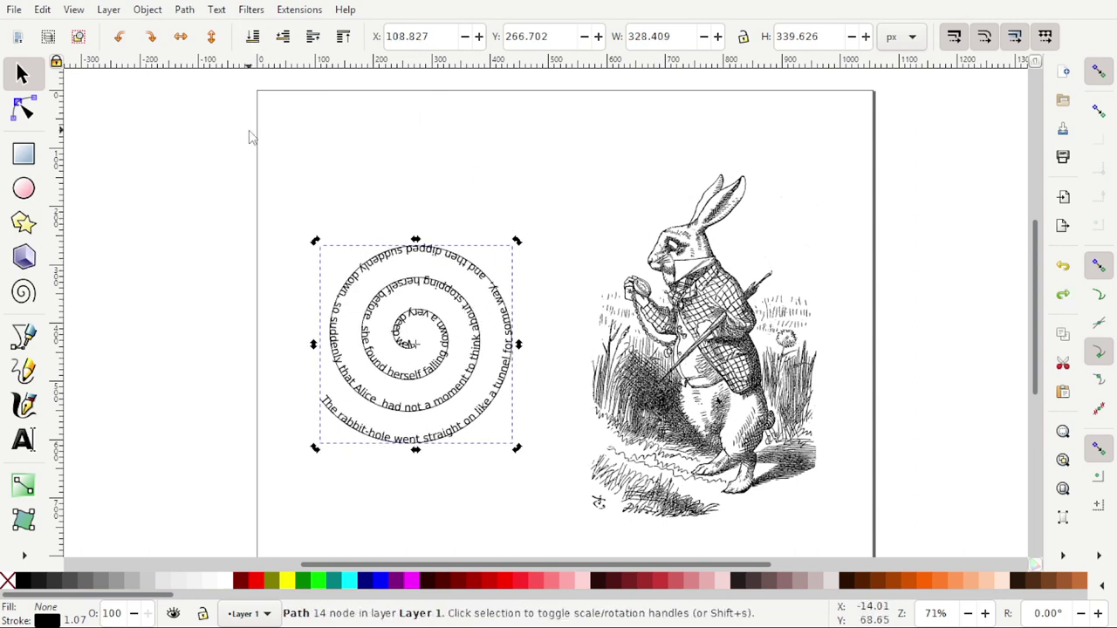
{"action": "key", "text": "ctrl"}
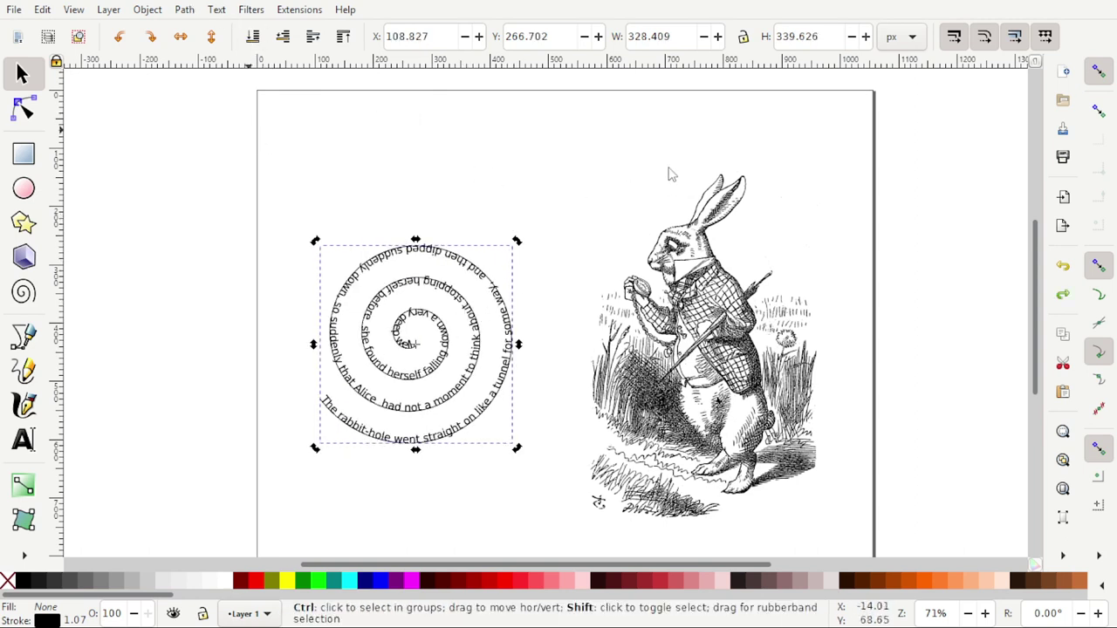
Step: Set the spiral's stroke paint to none in Fill and Stroke
{"action": "key", "text": "ctrl+shift+f"}
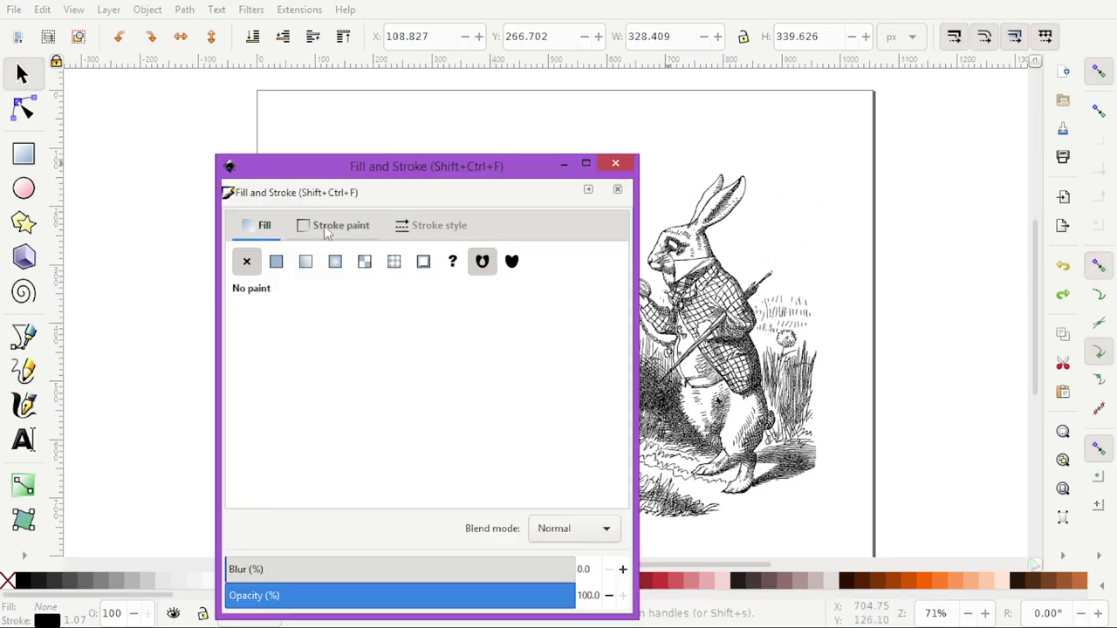
{"action": "left_click", "coordinate": [326, 229]}
{"action": "left_click_drag", "start_coordinate": [318, 173], "coordinate": [754, 86]}
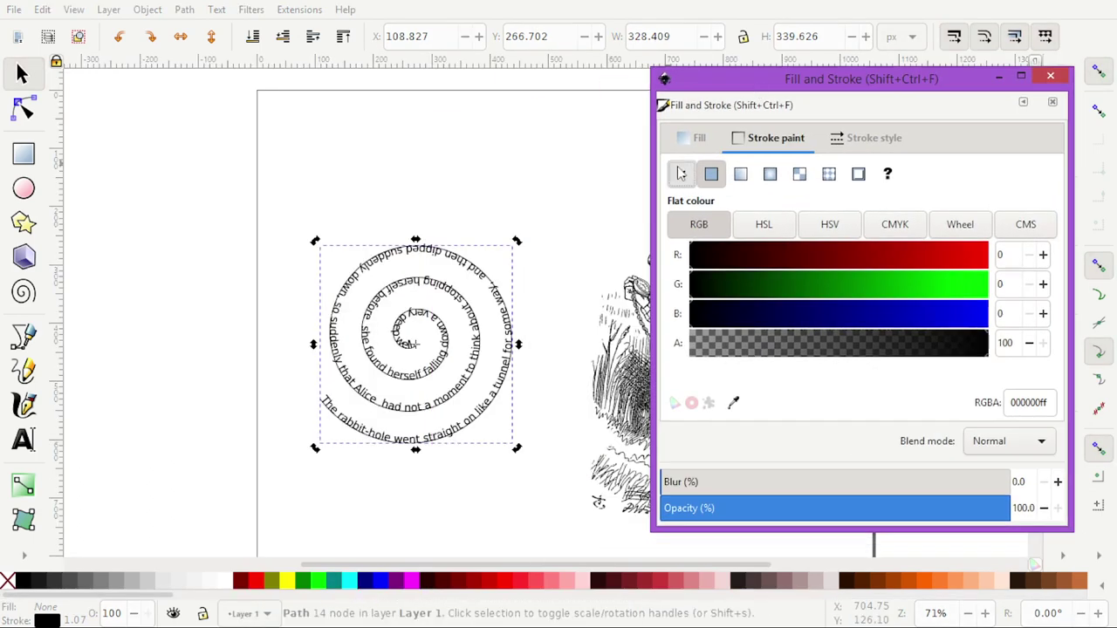
{"action": "left_click", "coordinate": [682, 173]}
{"action": "left_click", "coordinate": [1051, 79]}
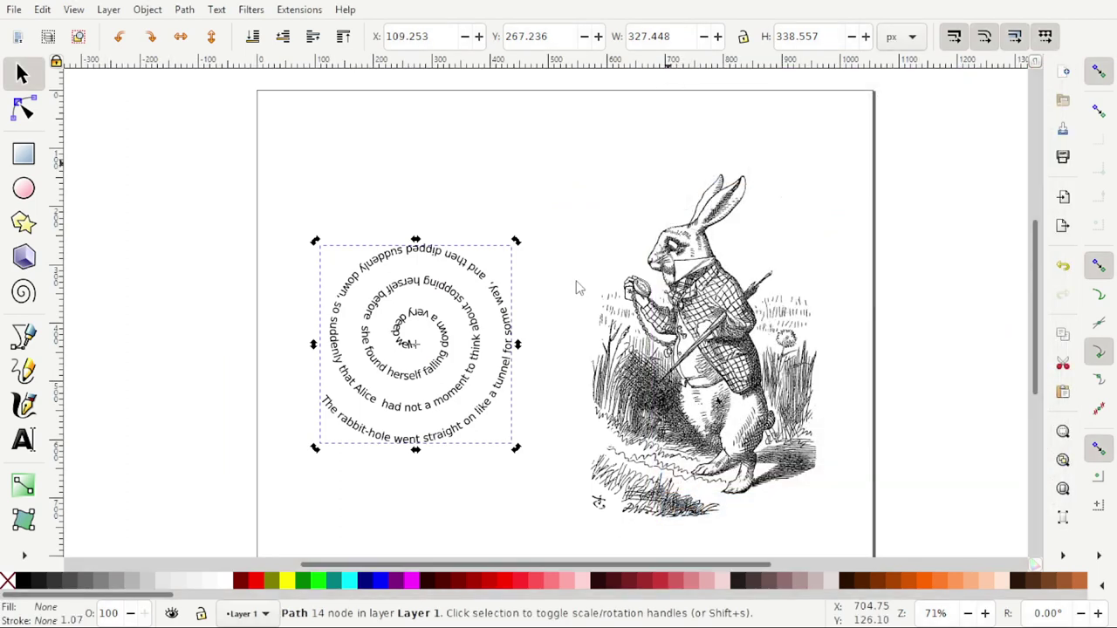
Step: Enlarge the text spiral to about 440 px wide and move it up-left
{"action": "left_click", "coordinate": [497, 423]}
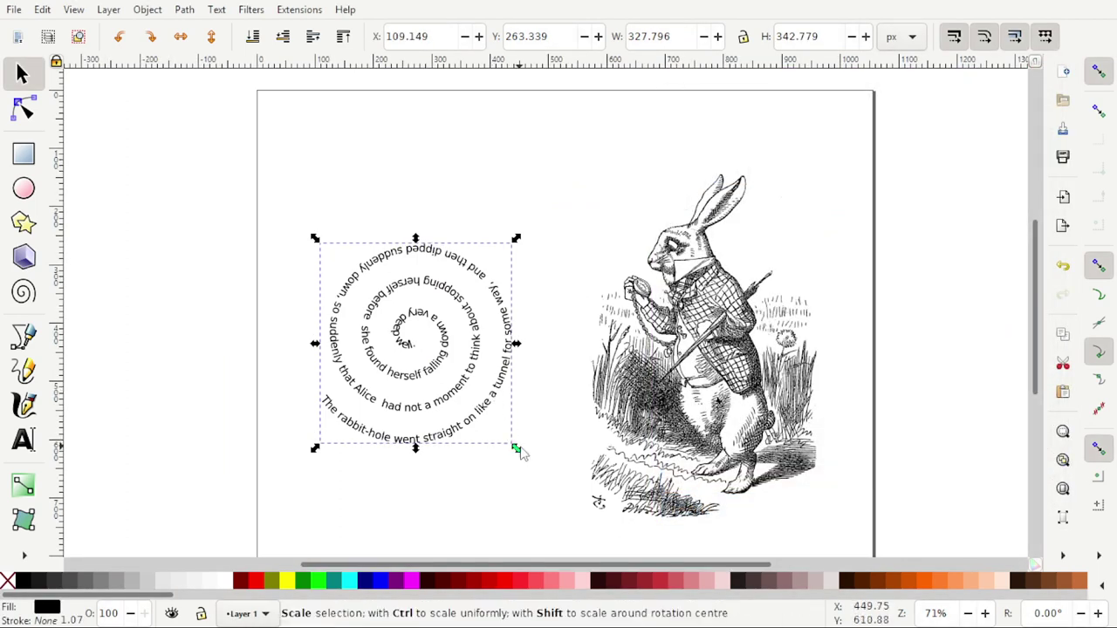
{"action": "left_click_drag", "start_coordinate": [516, 448], "coordinate": [612, 522]}
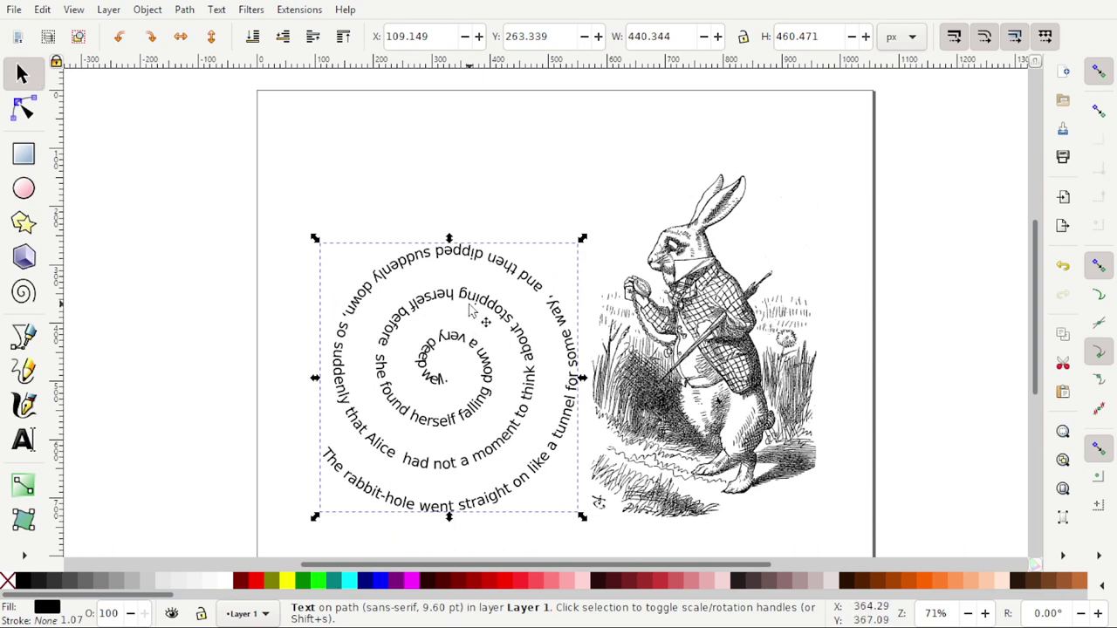
{"action": "left_click_drag", "start_coordinate": [482, 319], "coordinate": [444, 218]}
Step: Select all the spiral text and set it to Source Sans Pro, 28 pt
{"action": "left_click", "coordinate": [415, 480]}
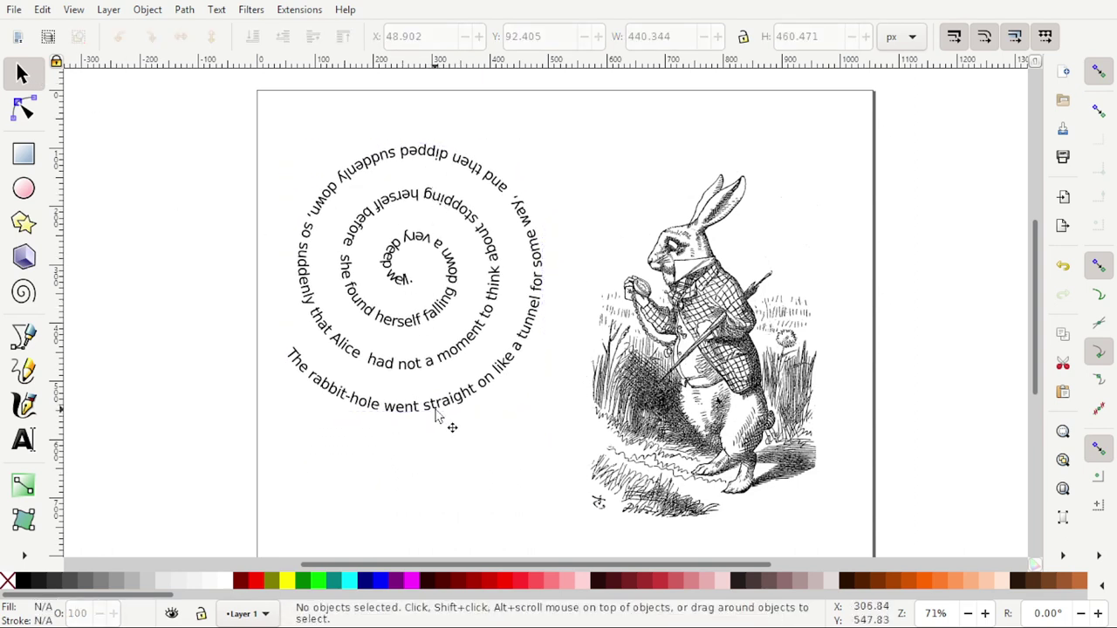
{"action": "left_click", "coordinate": [22, 439]}
{"action": "triple_click", "coordinate": [342, 394]}
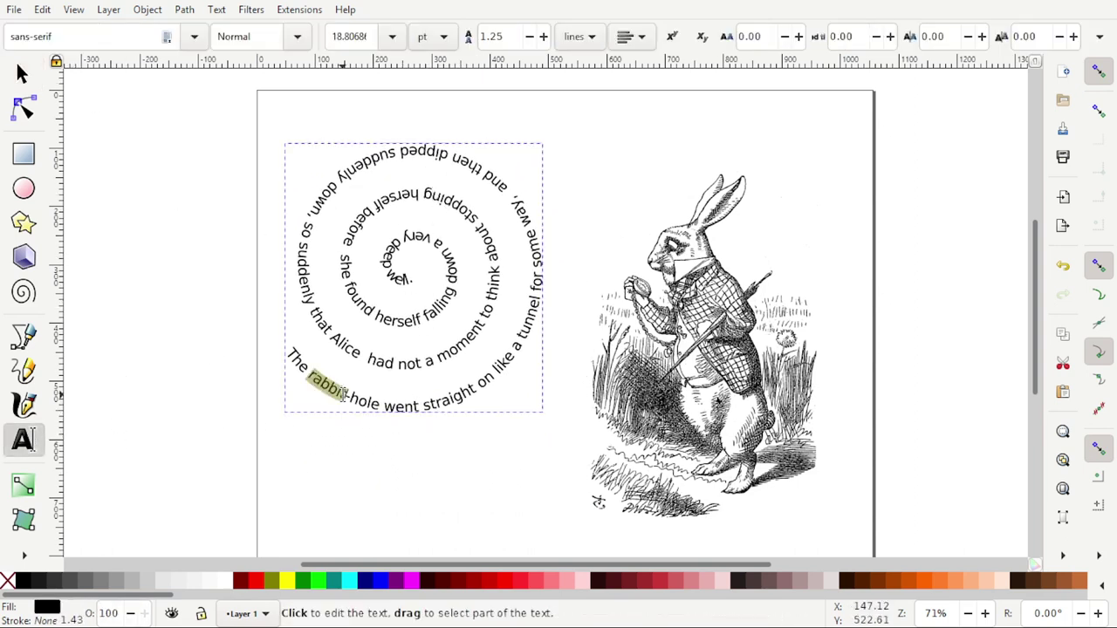
{"action": "left_click", "coordinate": [105, 37]}
{"action": "triple_click", "coordinate": [104, 36]}
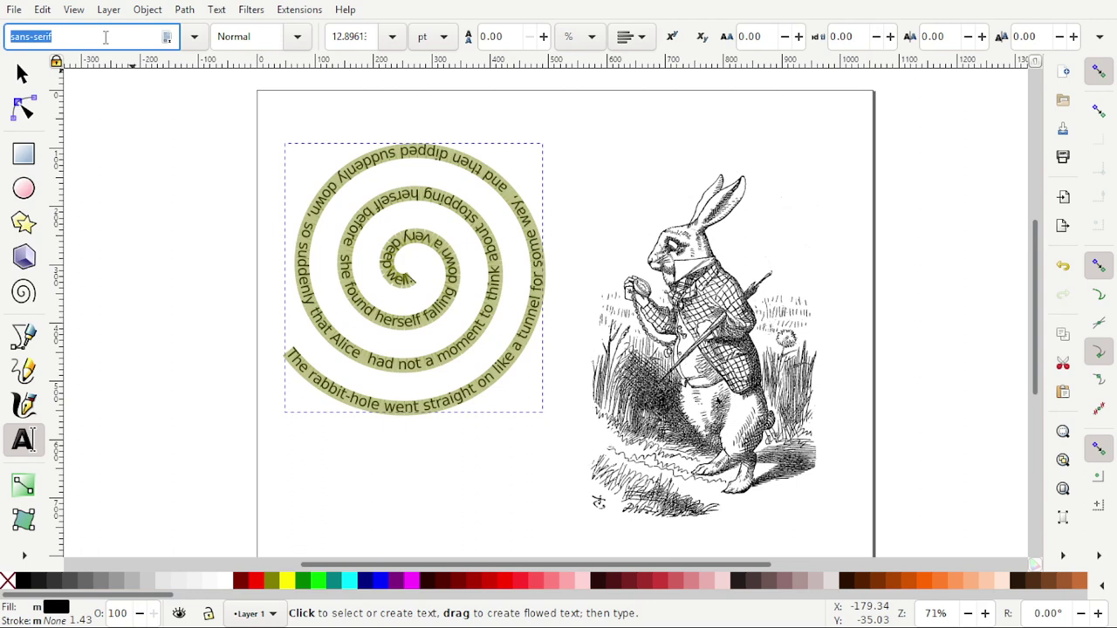
{"action": "type", "text": "sou"}
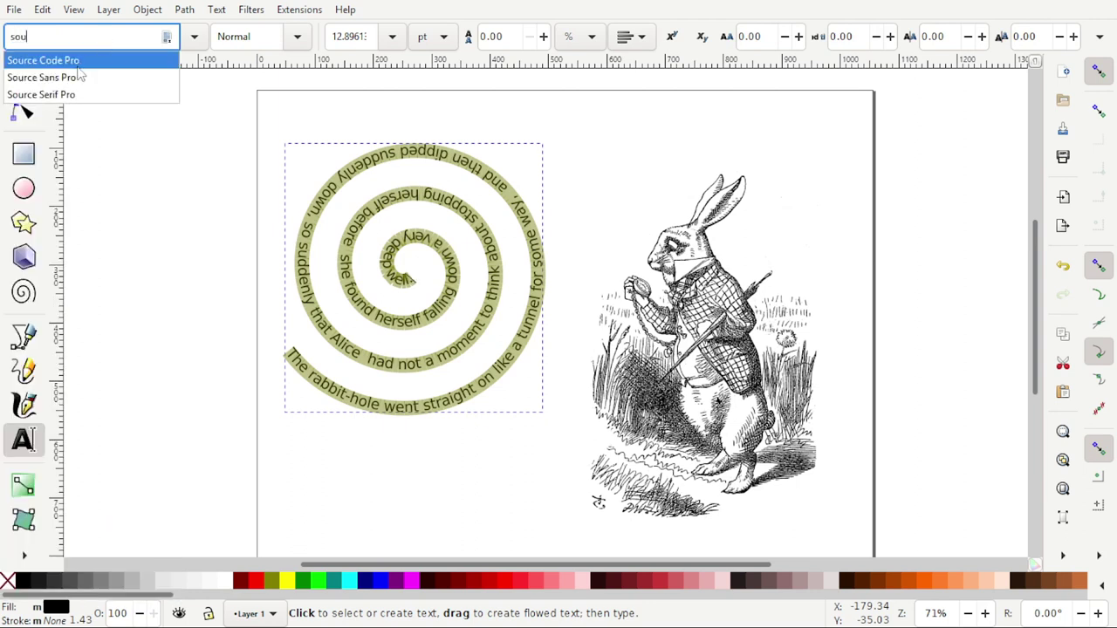
{"action": "left_click", "coordinate": [82, 77]}
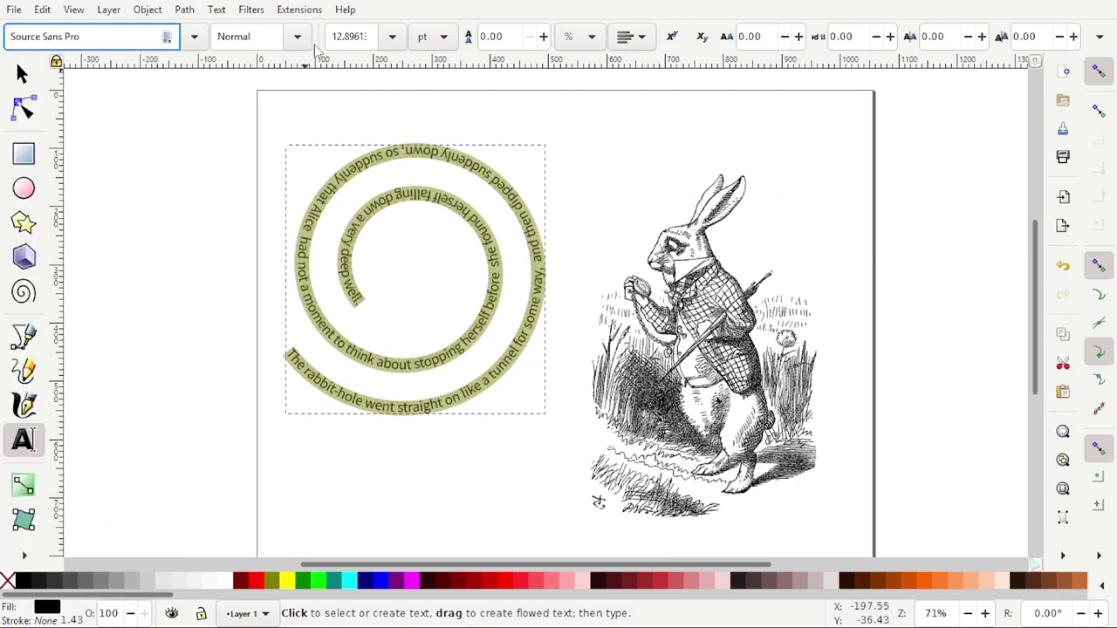
{"action": "left_click", "coordinate": [392, 36]}
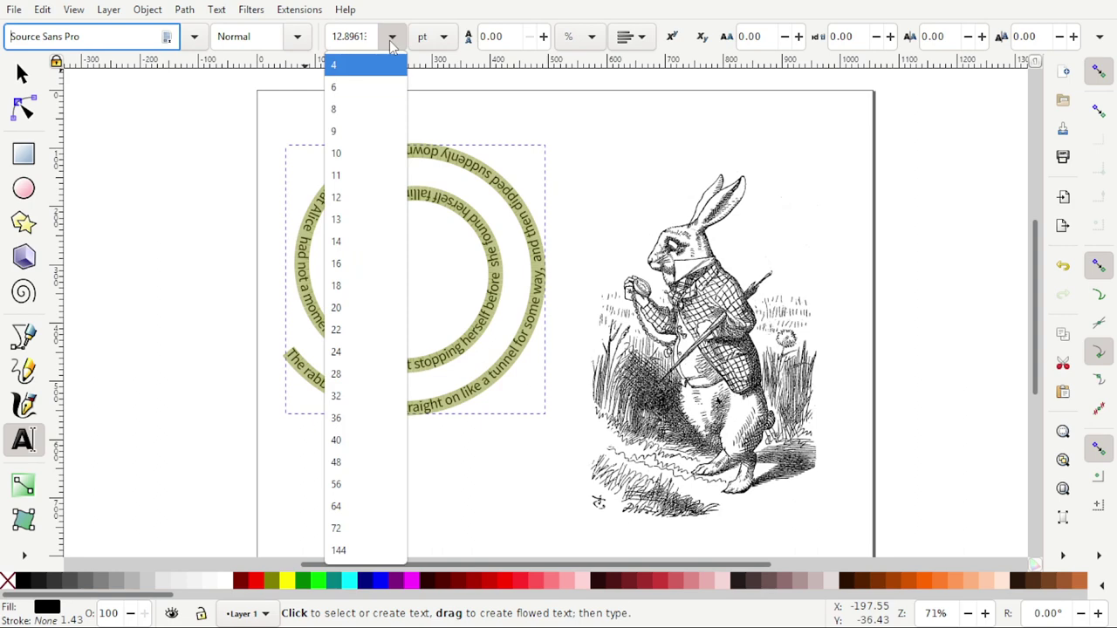
{"action": "left_click", "coordinate": [367, 375]}
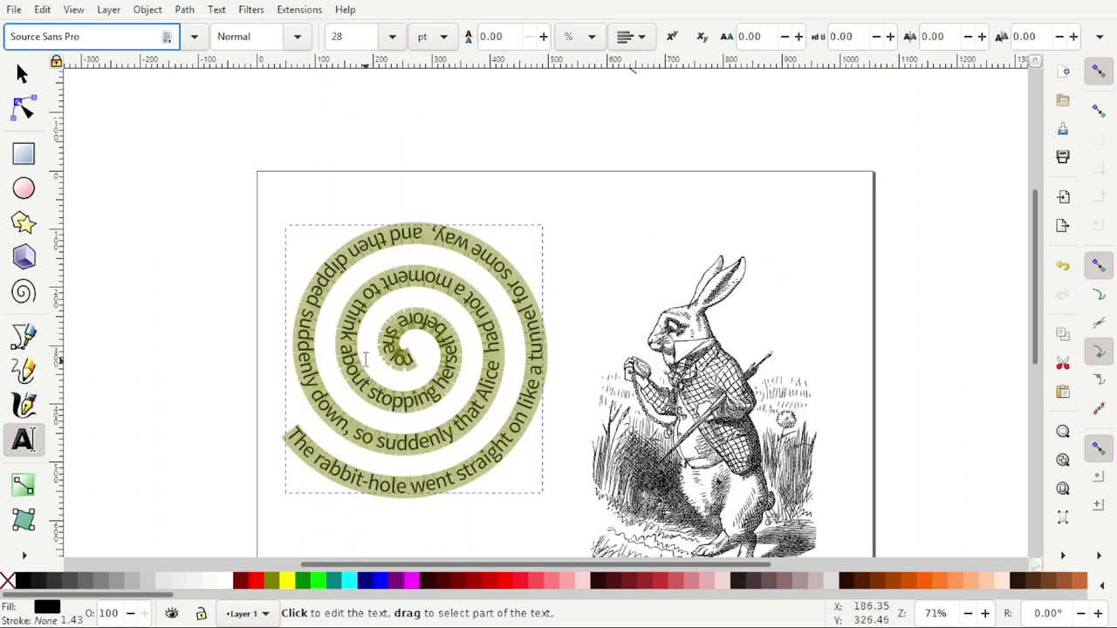
Step: Reduce the spiral text size to 22 pt
{"action": "left_click", "coordinate": [391, 36]}
{"action": "left_click", "coordinate": [341, 353]}
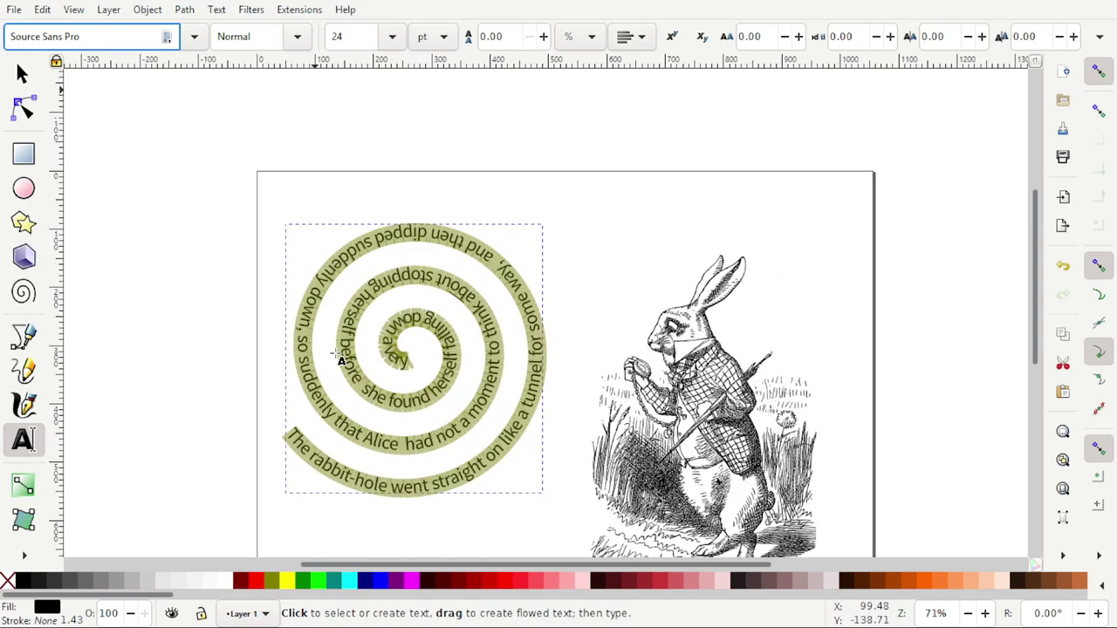
{"action": "left_click", "coordinate": [392, 36]}
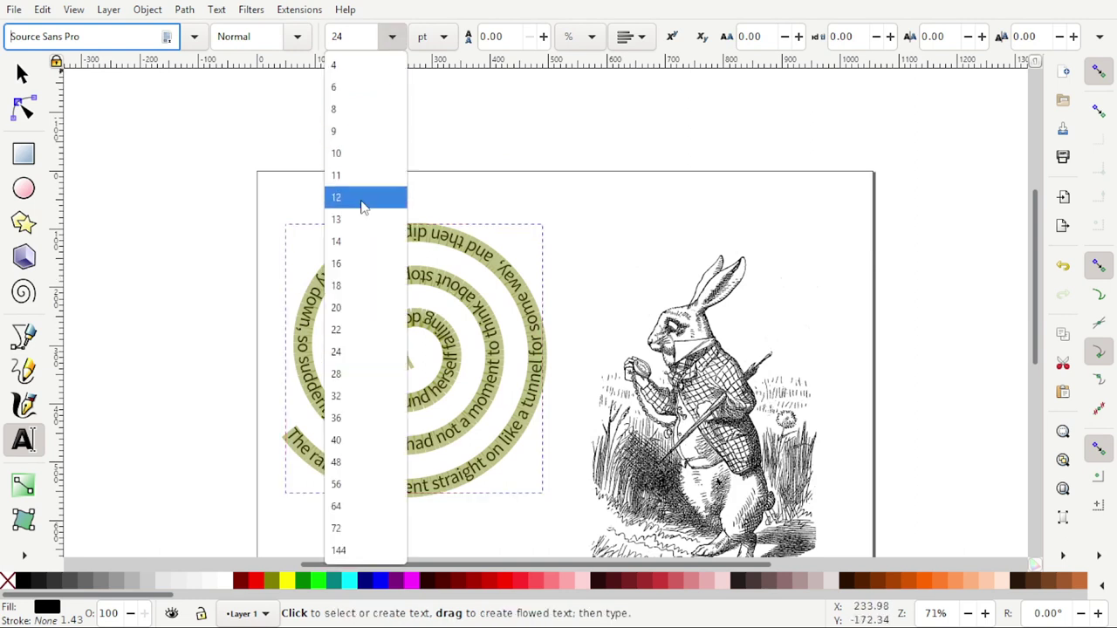
{"action": "left_click", "coordinate": [340, 329]}
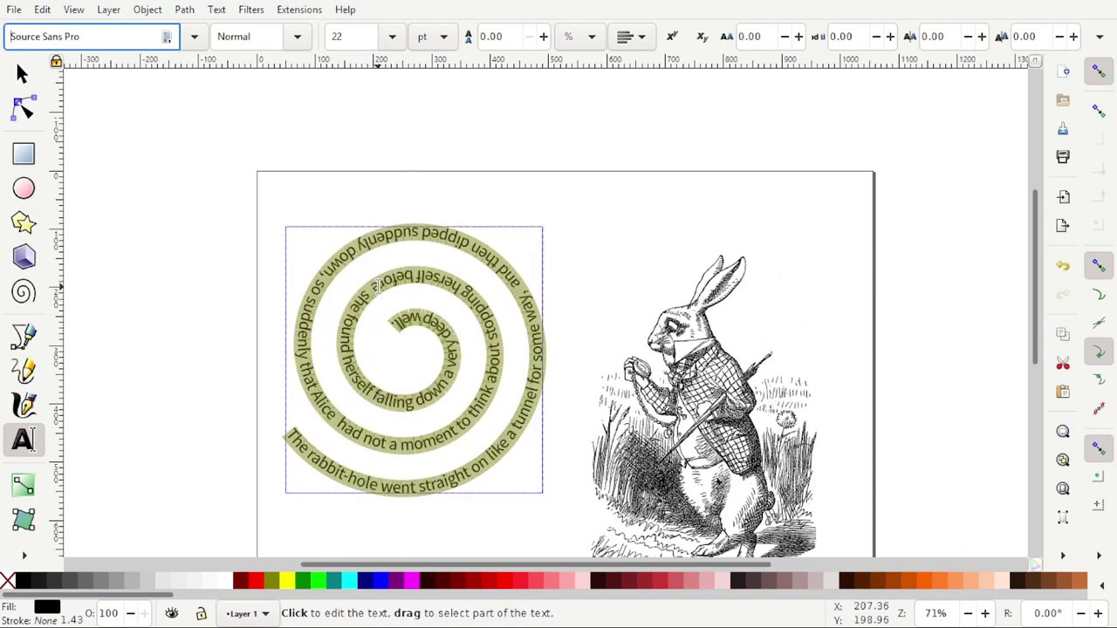
Step: Make the spiral text Light Italic and fill it purple (#800080)
{"action": "left_click", "coordinate": [294, 39]}
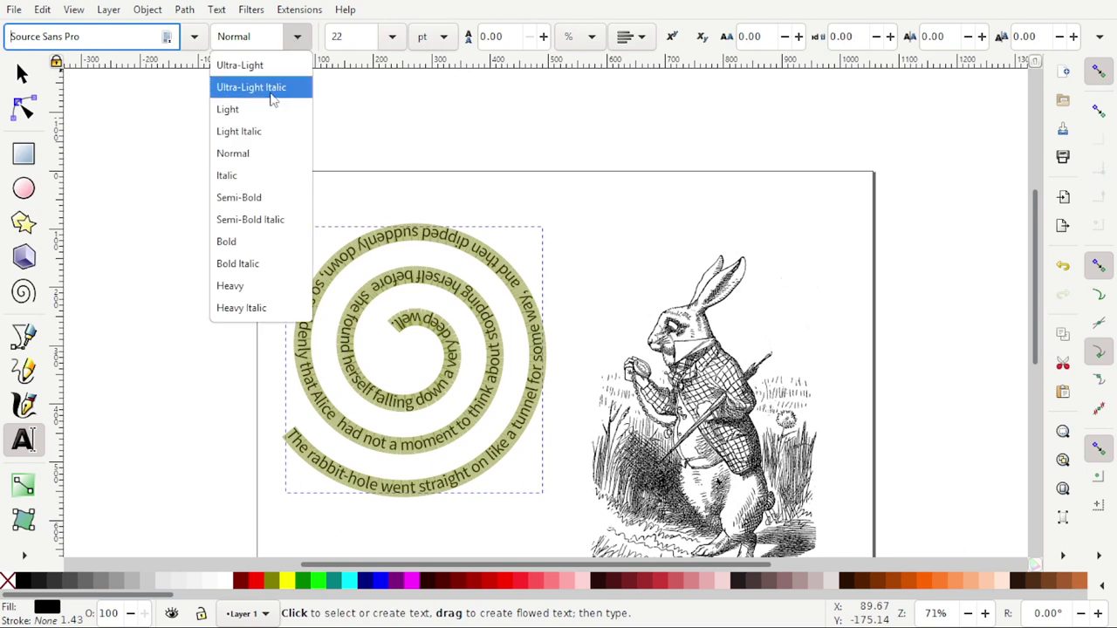
{"action": "left_click", "coordinate": [255, 132]}
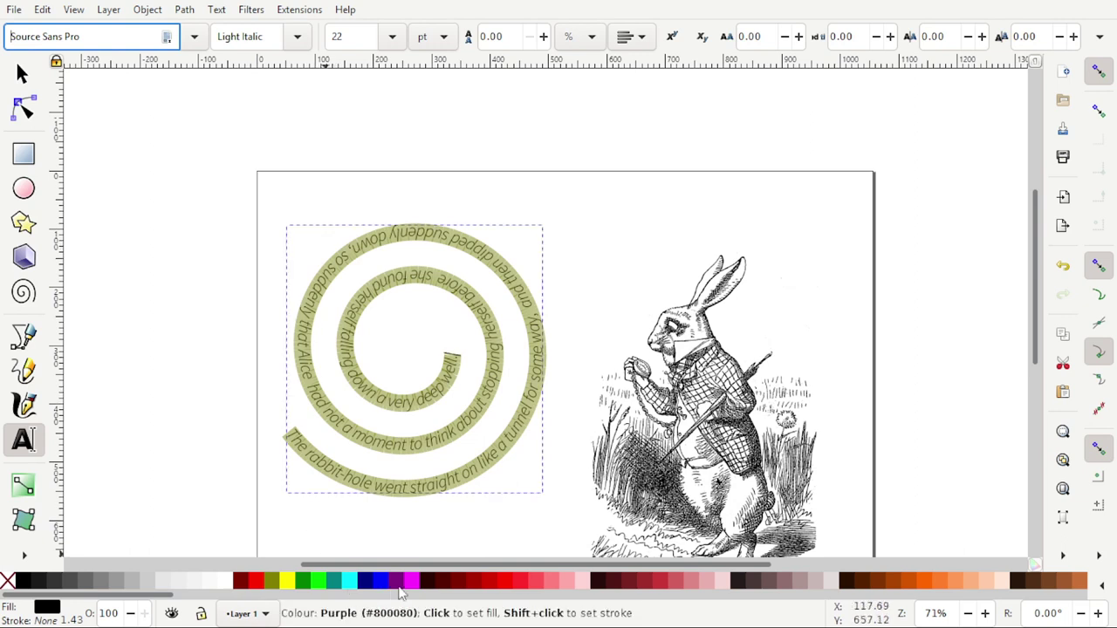
{"action": "left_click", "coordinate": [403, 582]}
{"action": "key", "text": "F1"}
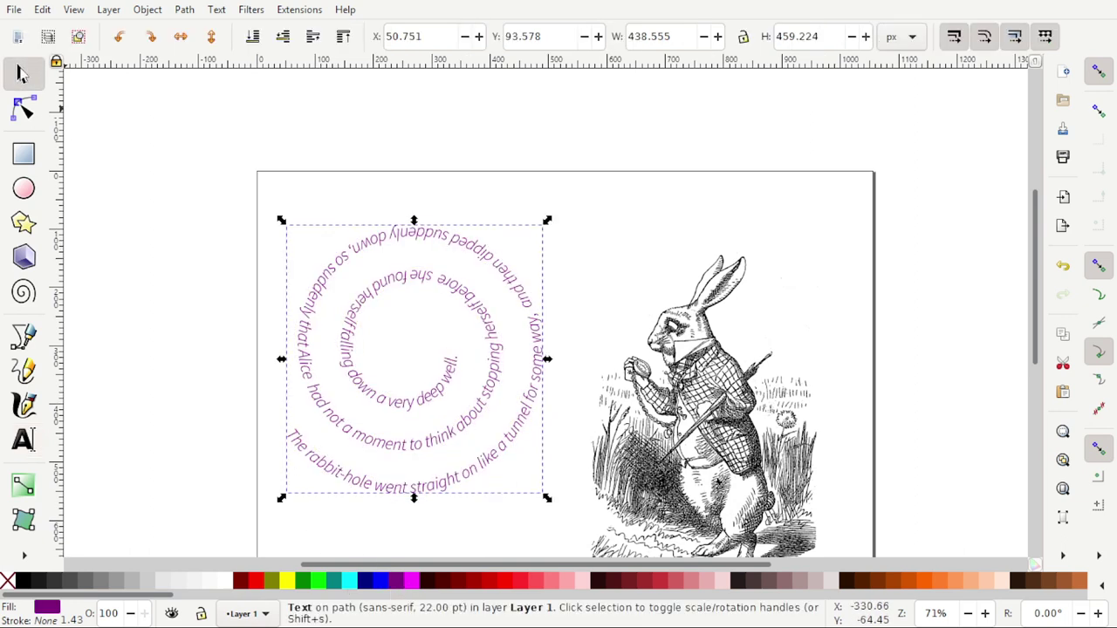
Step: Nudge the spiral text up and select the letters of Asia for editing
{"action": "mouse_move", "coordinate": [445, 377]}
{"action": "left_mouse_down"}
{"action": "mouse_move", "coordinate": [448, 349]}
{"action": "mouse_move", "coordinate": [446, 361]}
{"action": "left_mouse_up"}
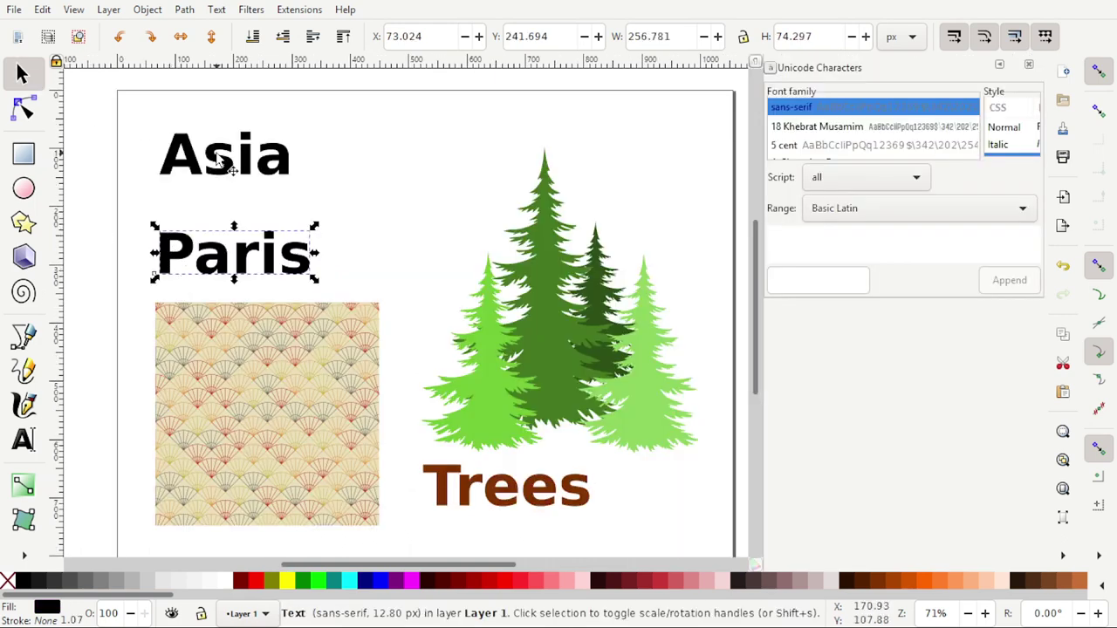
{"action": "left_click", "coordinate": [218, 157]}
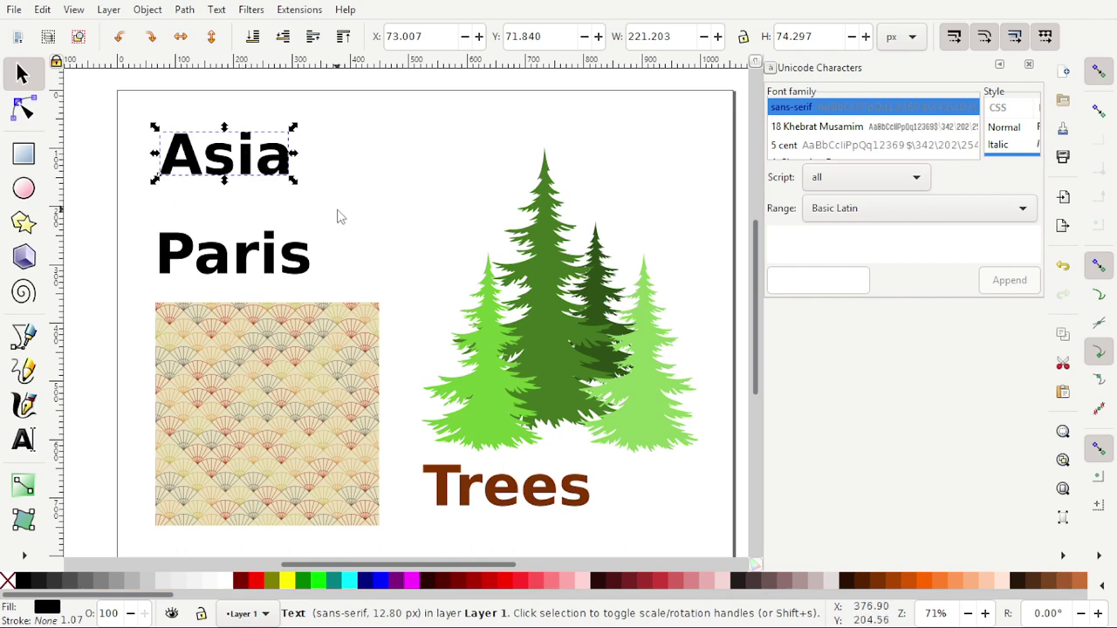
{"action": "left_click", "coordinate": [310, 208]}
{"action": "left_click", "coordinate": [266, 168]}
{"action": "left_click", "coordinate": [23, 439]}
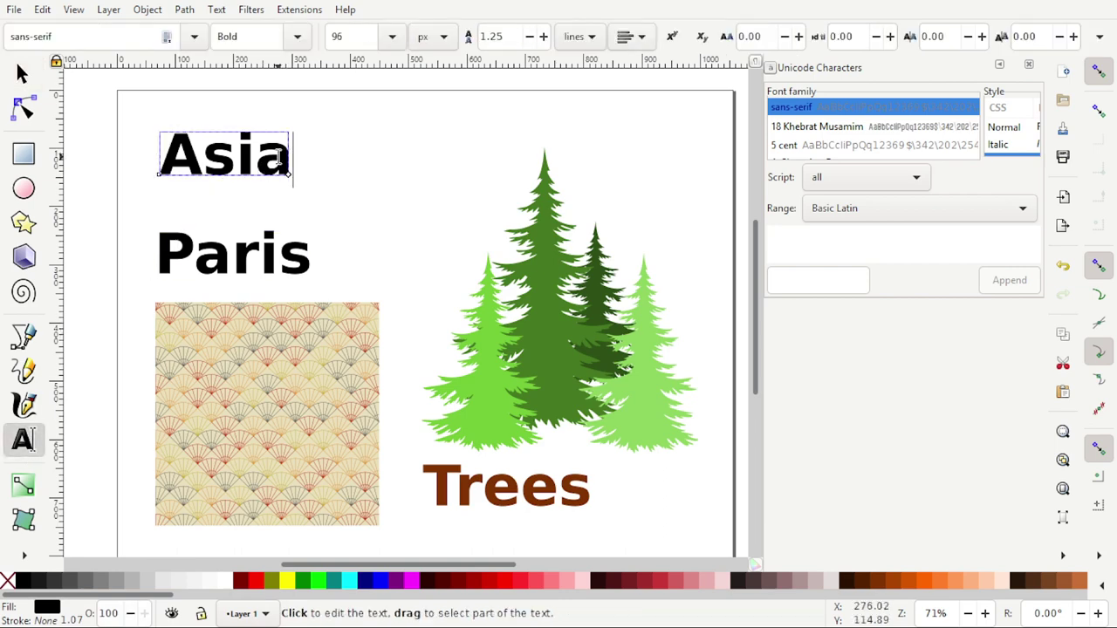
{"action": "double_click", "coordinate": [271, 157]}
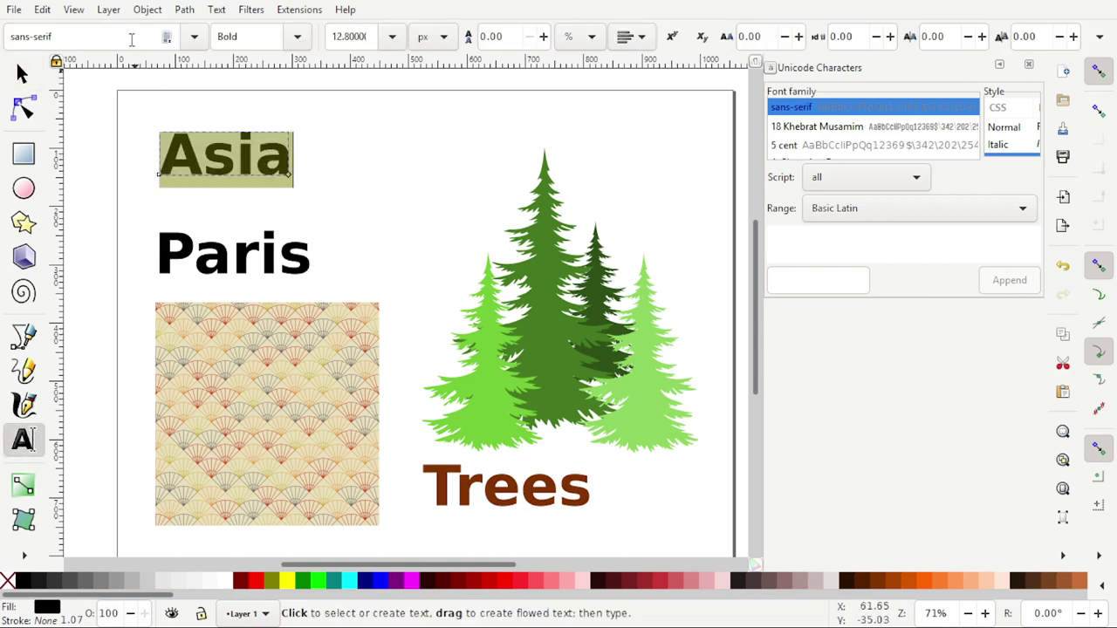
Step: Set Asia in Bebas Neue with the Normal style, making it ASIA
{"action": "left_click", "coordinate": [193, 37]}
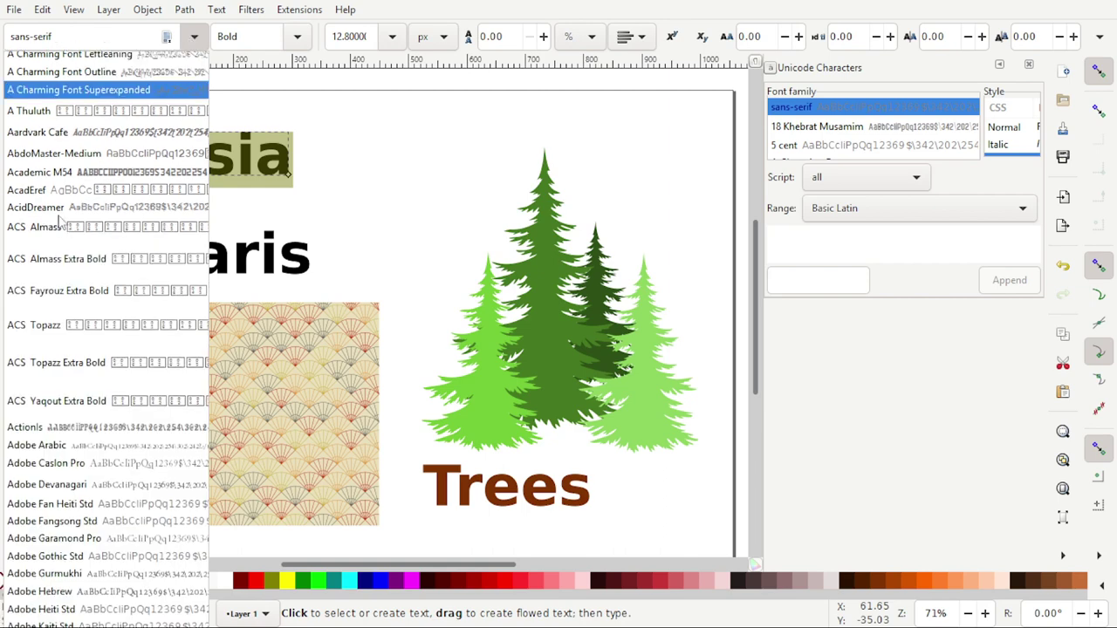
{"action": "left_click", "coordinate": [67, 41]}
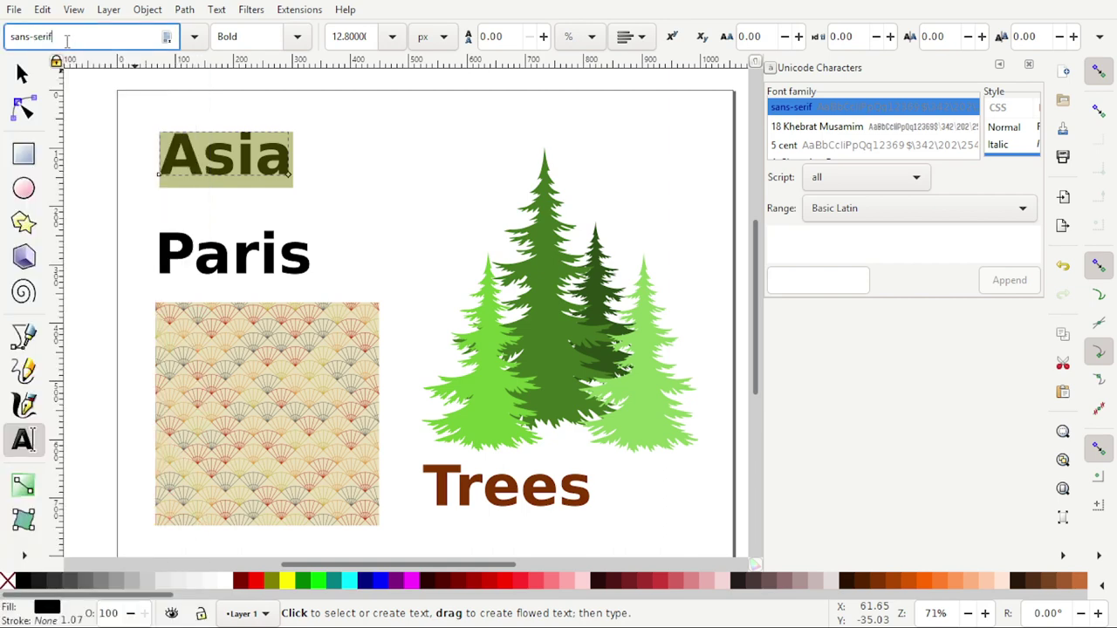
{"action": "key", "text": "ctrl+a"}
{"action": "type", "text": "be"}
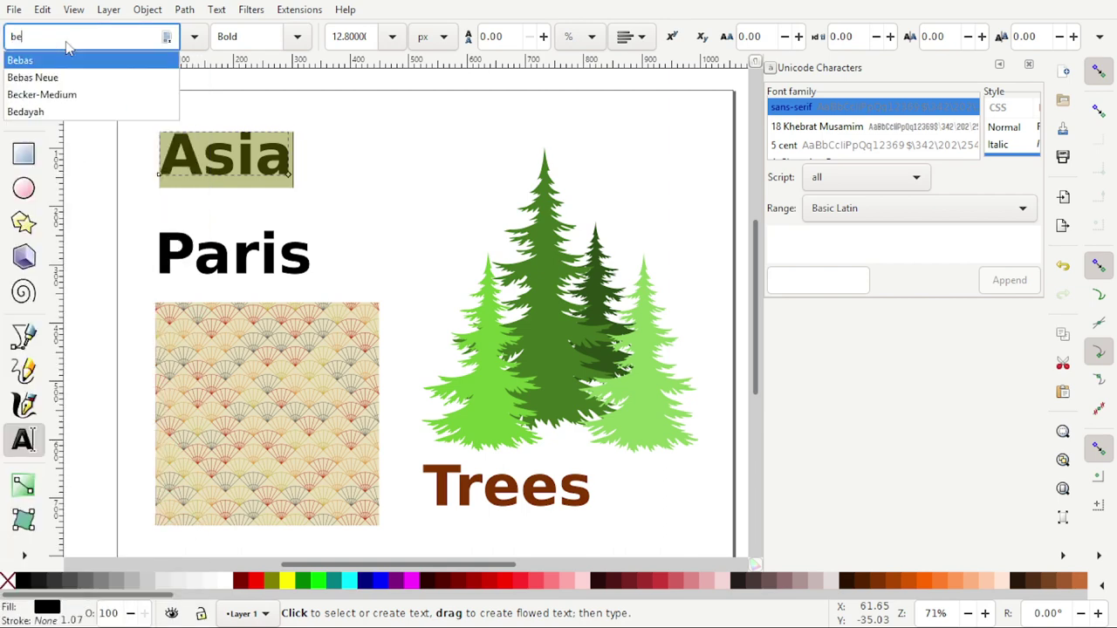
{"action": "left_click", "coordinate": [49, 77]}
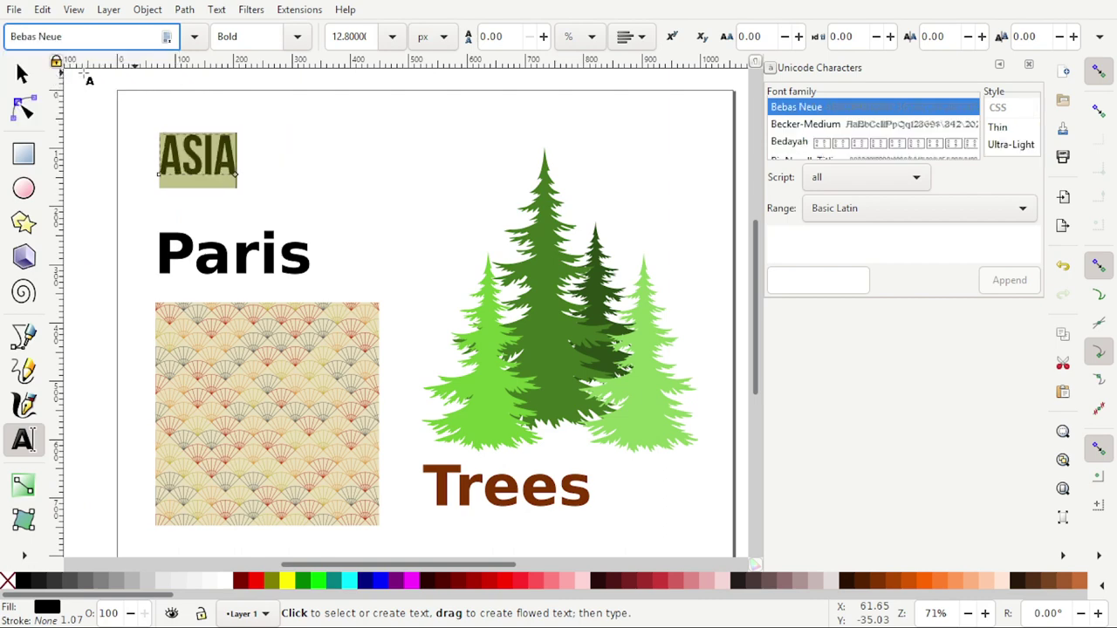
{"action": "left_click", "coordinate": [297, 37]}
{"action": "left_click", "coordinate": [262, 131]}
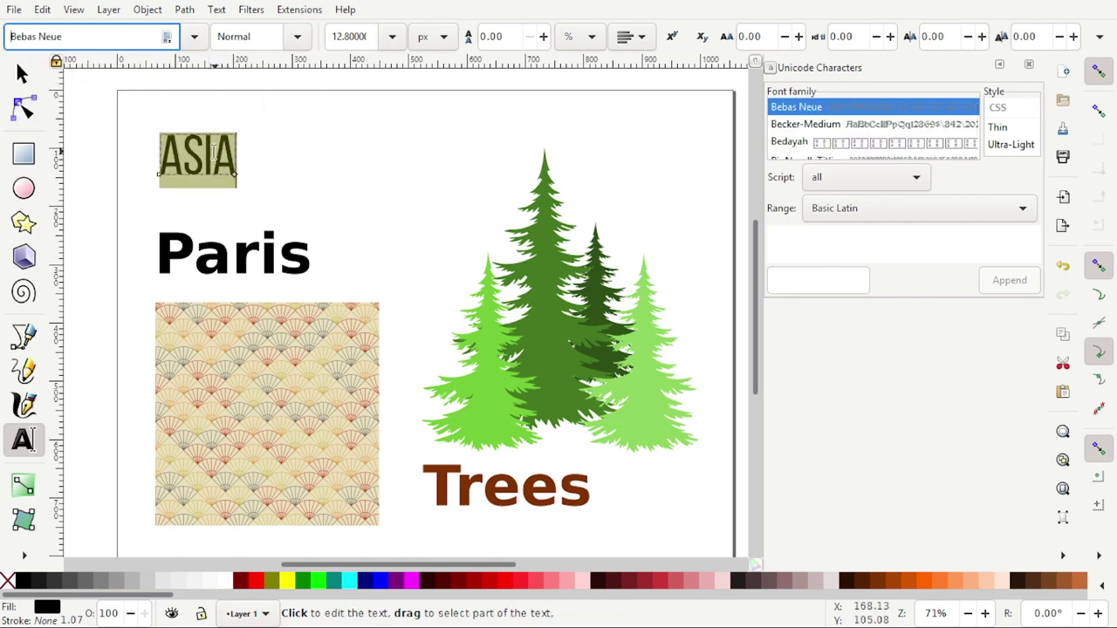
{"action": "left_click", "coordinate": [207, 155]}
{"action": "double_click", "coordinate": [207, 154]}
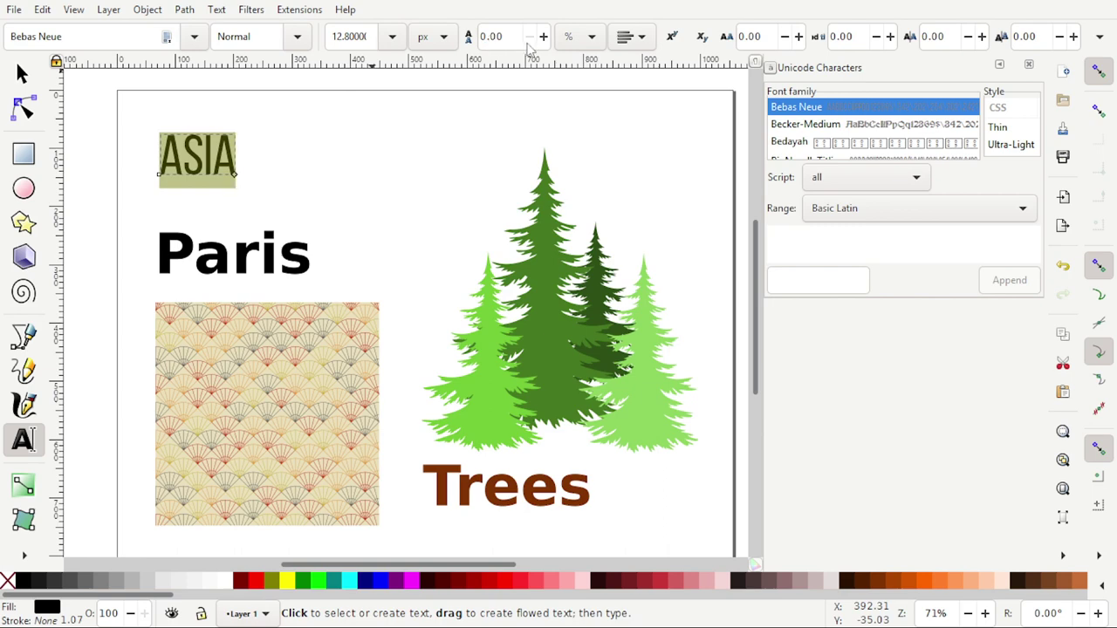
Step: Widen ASIA's letter spacing to 2
{"action": "left_click", "coordinate": [798, 38]}
{"action": "left_click", "coordinate": [797, 38]}
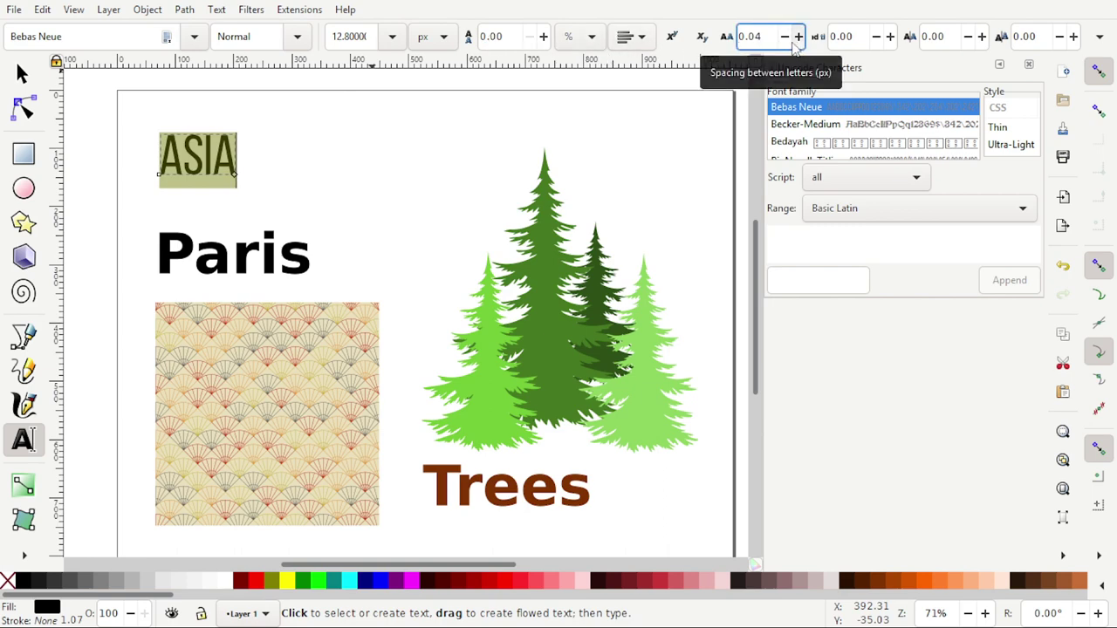
{"action": "triple_click", "coordinate": [749, 36]}
{"action": "type", "text": "1"}
{"action": "key", "text": "Return"}
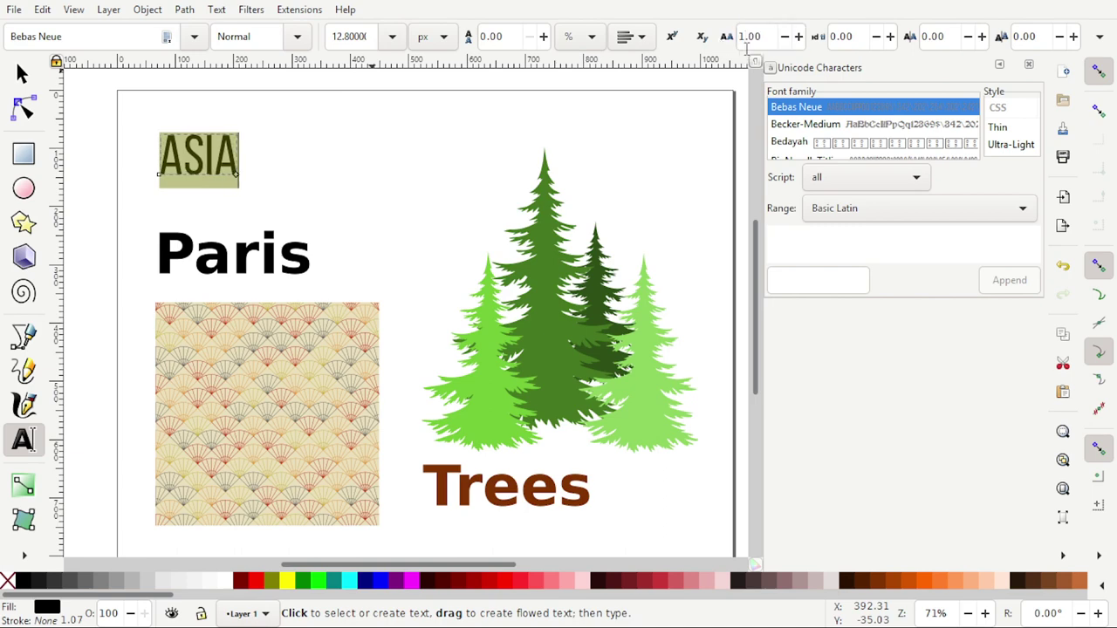
{"action": "triple_click", "coordinate": [741, 37]}
{"action": "type", "text": "2"}
{"action": "key", "text": "Return"}
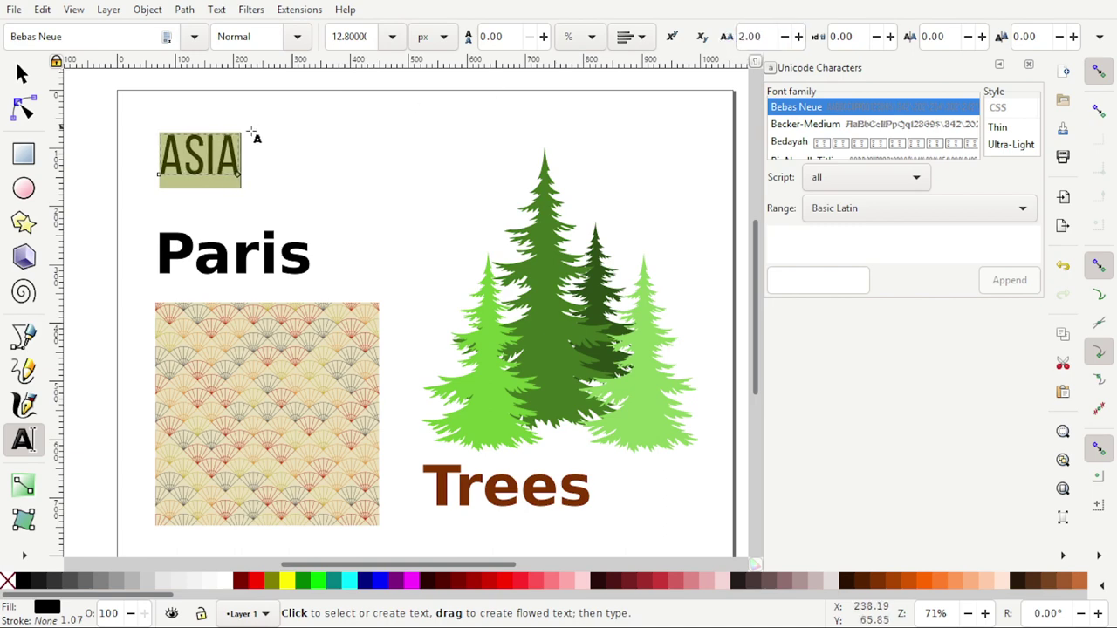
Step: Switch the font-size unit to pt and step ASIA's size up to 144 pt
{"action": "left_click", "coordinate": [392, 37]}
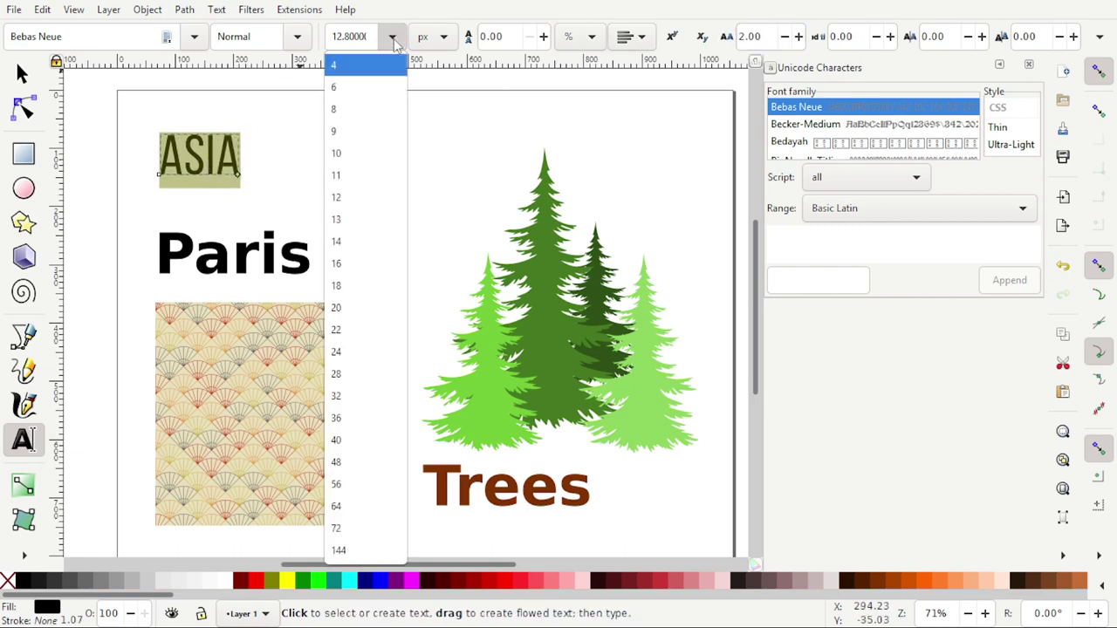
{"action": "left_click", "coordinate": [345, 307]}
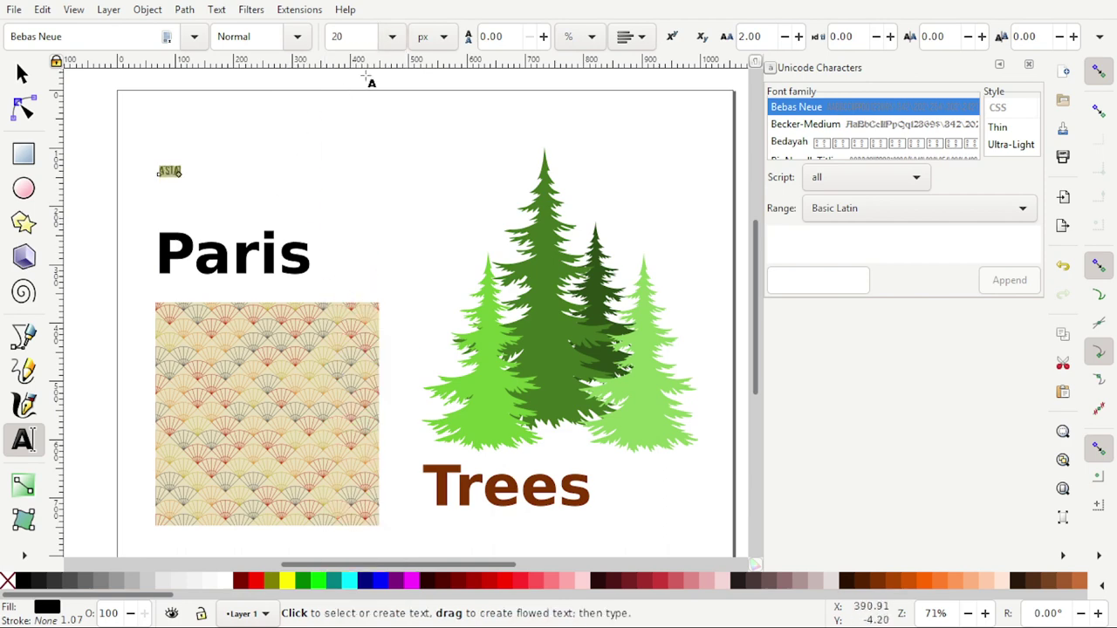
{"action": "left_click", "coordinate": [425, 42]}
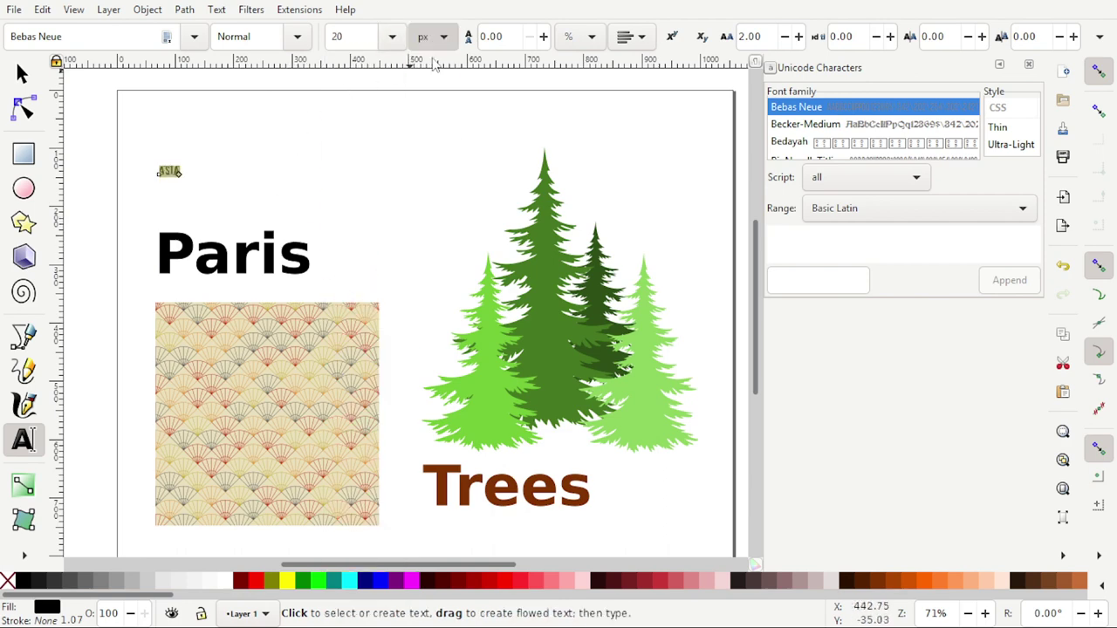
{"action": "left_click", "coordinate": [391, 37]}
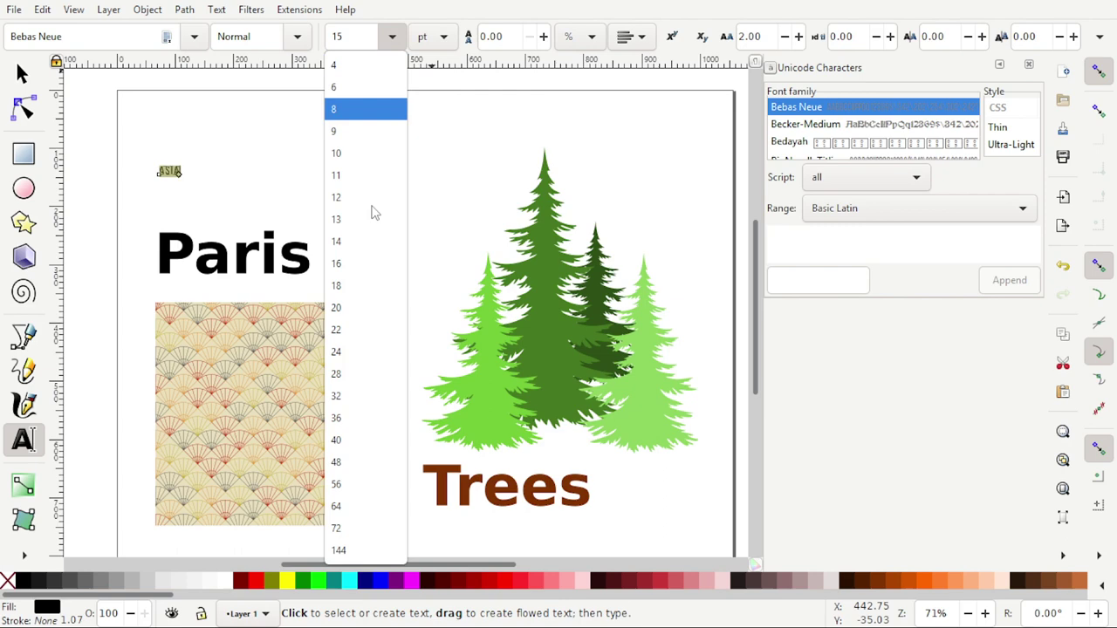
{"action": "left_click", "coordinate": [370, 447]}
{"action": "left_click", "coordinate": [392, 37]}
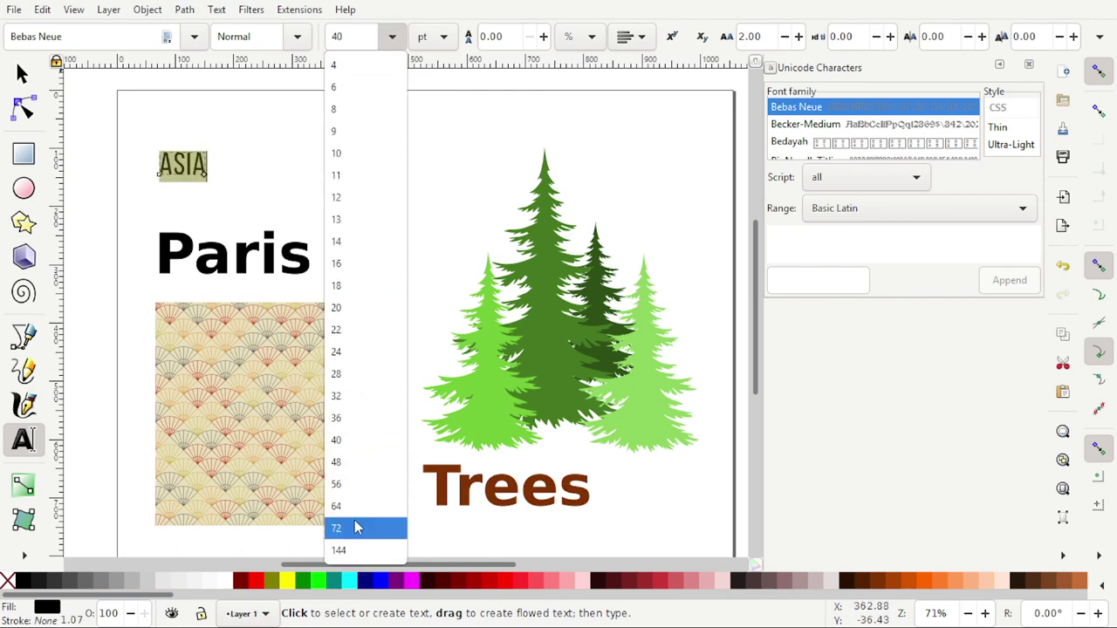
{"action": "left_click", "coordinate": [356, 526]}
{"action": "left_click", "coordinate": [392, 37]}
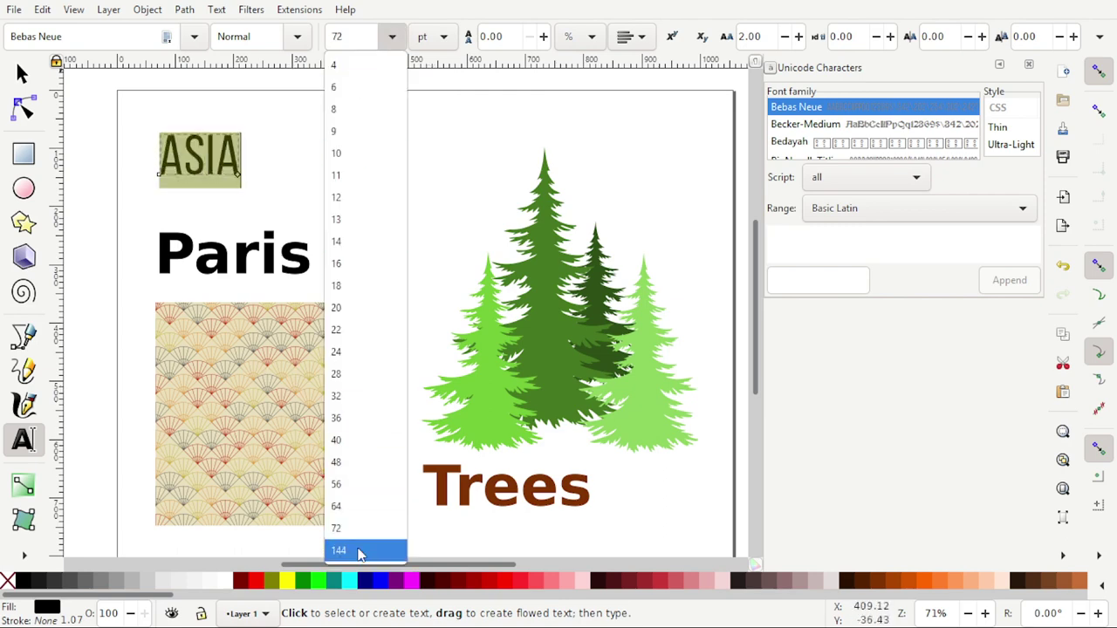
{"action": "left_click", "coordinate": [361, 551]}
{"action": "left_click", "coordinate": [22, 74]}
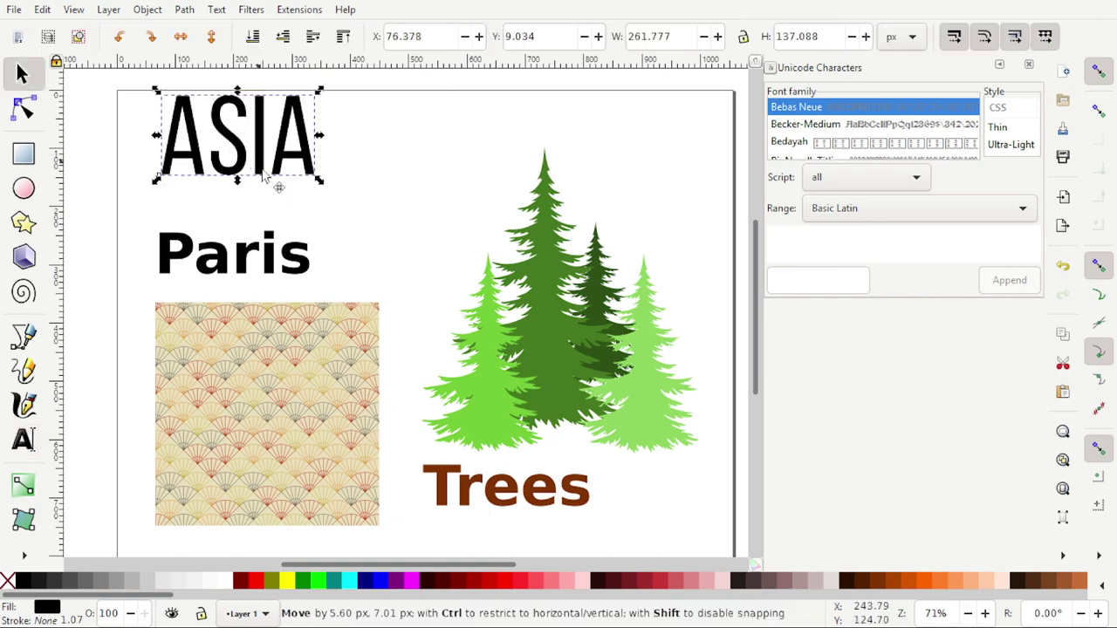
Step: Convert the ASIA text into a group of letter paths
{"action": "left_click", "coordinate": [216, 12]}
{"action": "mouse_move", "coordinate": [184, 9]}
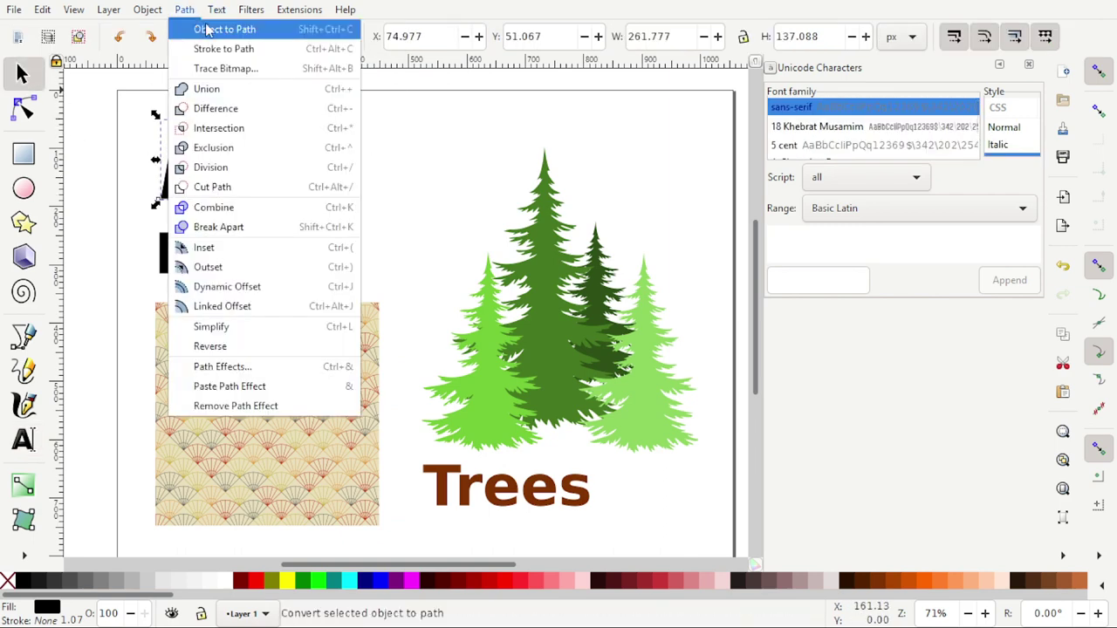
{"action": "left_click", "coordinate": [214, 30]}
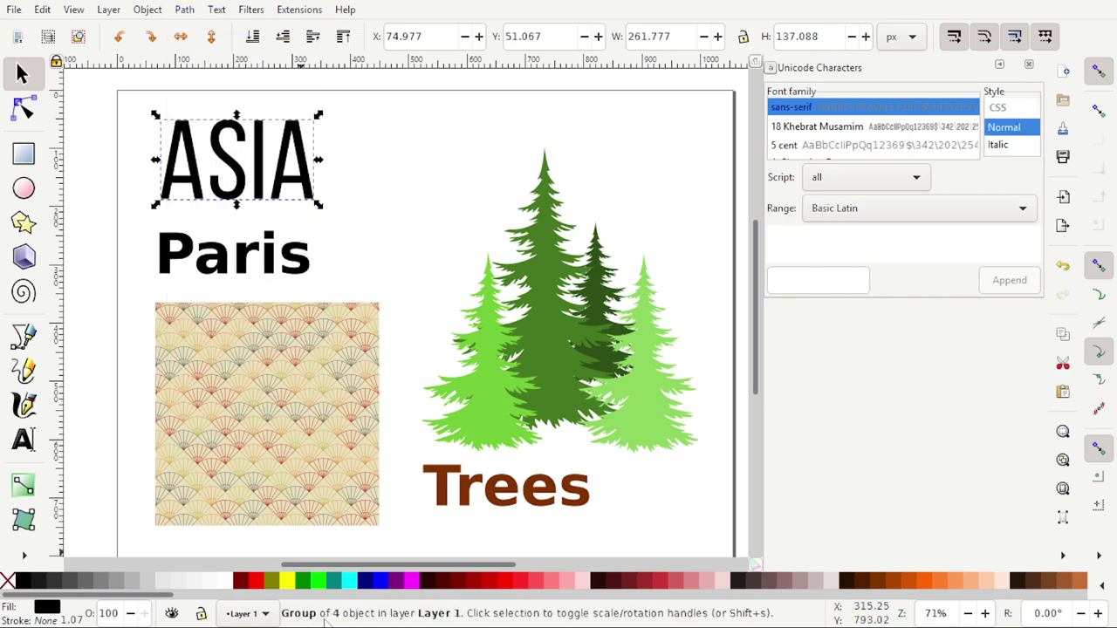
{"action": "left_click", "coordinate": [270, 189]}
{"action": "left_click", "coordinate": [266, 185]}
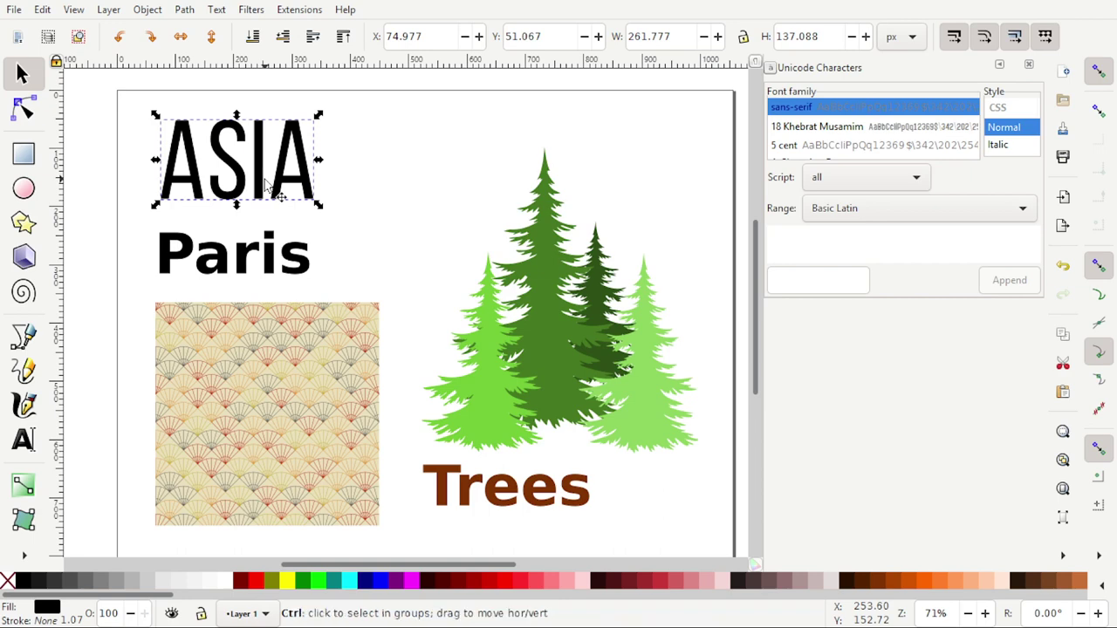
{"action": "left_click", "coordinate": [266, 185], "text": "ctrl"}
Step: Select the I path inside the ASIA group and show its nodes in the Node tool
{"action": "left_click", "coordinate": [266, 183], "text": "ctrl"}
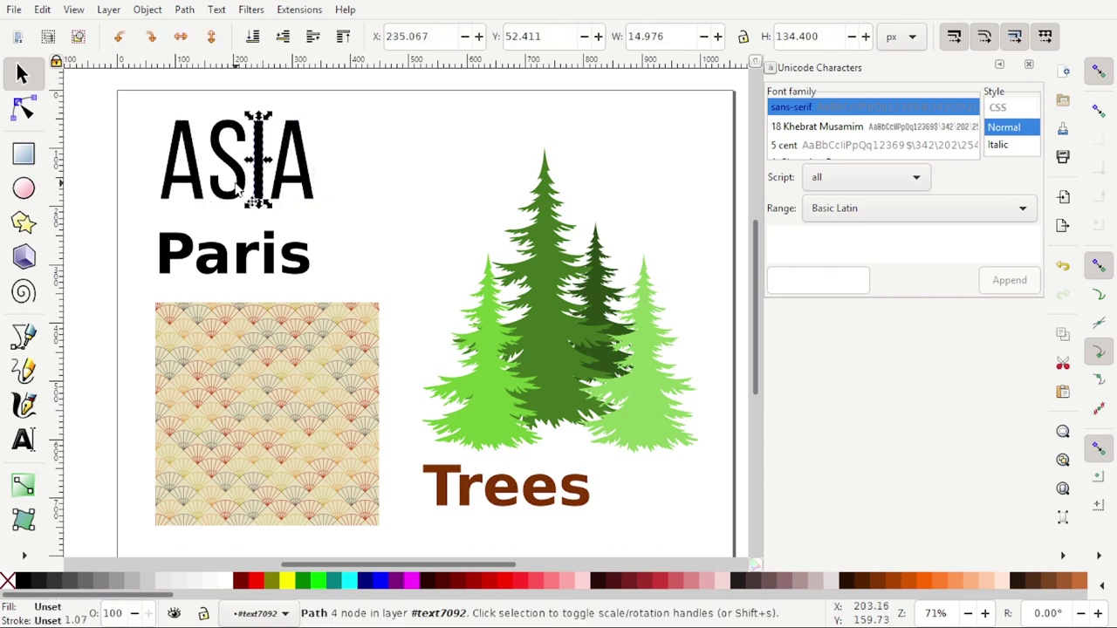
{"action": "left_click", "coordinate": [253, 186], "text": "ctrl"}
{"action": "left_click", "coordinate": [262, 187], "text": "ctrl"}
{"action": "left_click", "coordinate": [23, 108]}
Step: Raise the I's top node and lower the right-hand A's four bottom nodes
{"action": "left_click", "coordinate": [257, 125]}
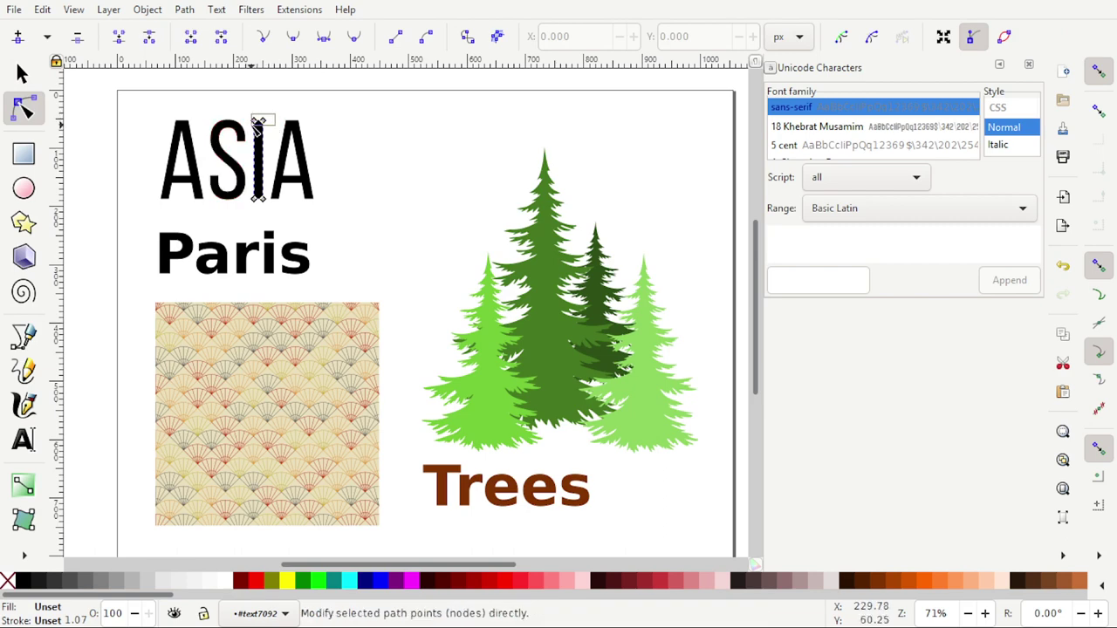
{"action": "key", "text": "Up"}
{"action": "key", "text": "Up"}
{"action": "key", "text": "Up"}
{"action": "key", "text": "Up"}
{"action": "key", "text": "Up"}
{"action": "key", "text": "Up"}
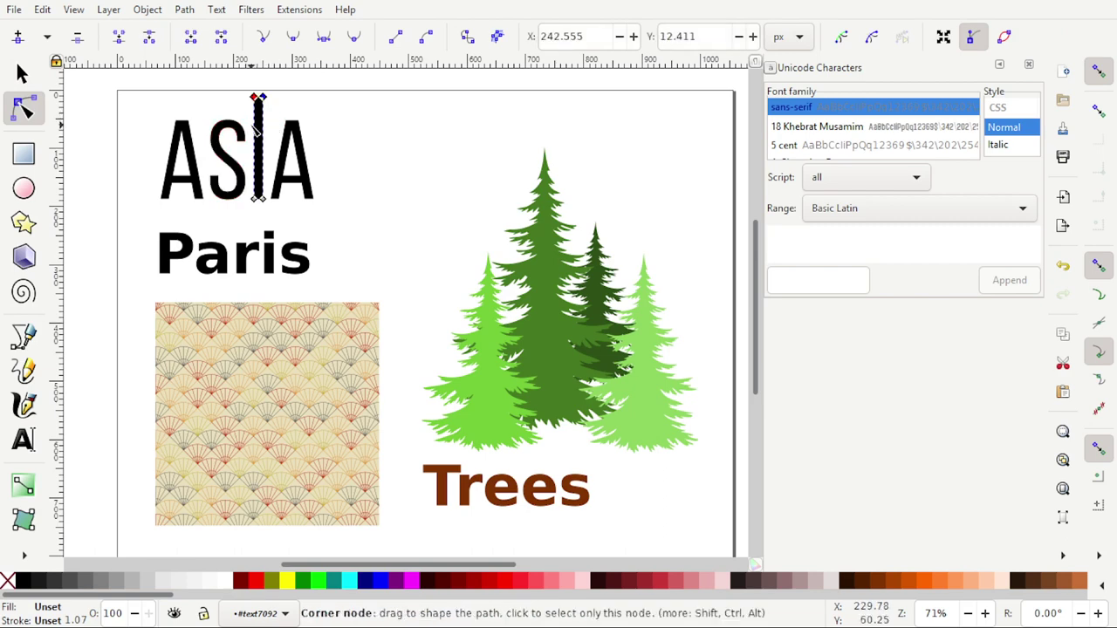
{"action": "left_click", "coordinate": [310, 188]}
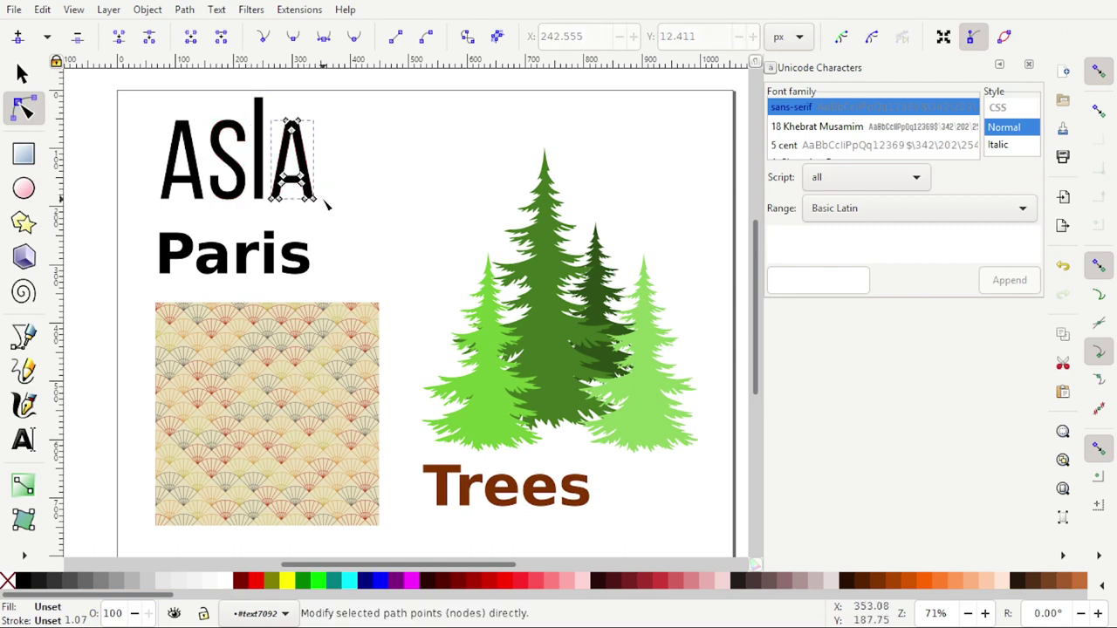
{"action": "left_click_drag", "start_coordinate": [337, 197], "coordinate": [267, 213]}
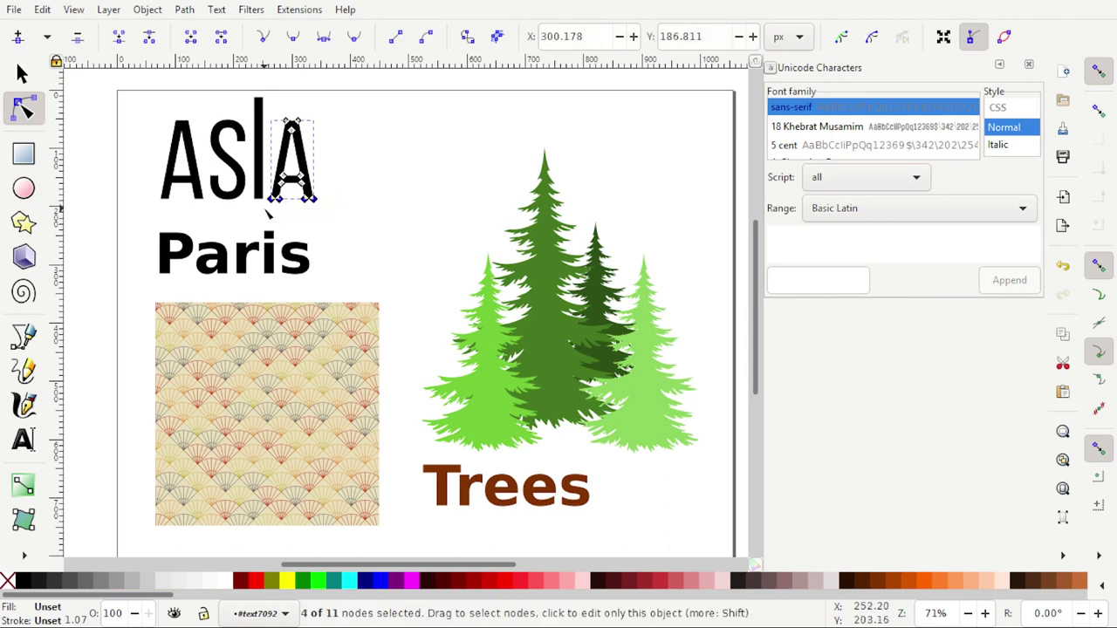
{"action": "key", "text": "Down"}
{"action": "key", "text": "Down"}
{"action": "key", "text": "Down"}
{"action": "key", "text": "Down"}
{"action": "key", "text": "Down"}
{"action": "key", "text": "Down"}
{"action": "key", "text": "Down"}
{"action": "key", "text": "Down"}
{"action": "key", "text": "Down"}
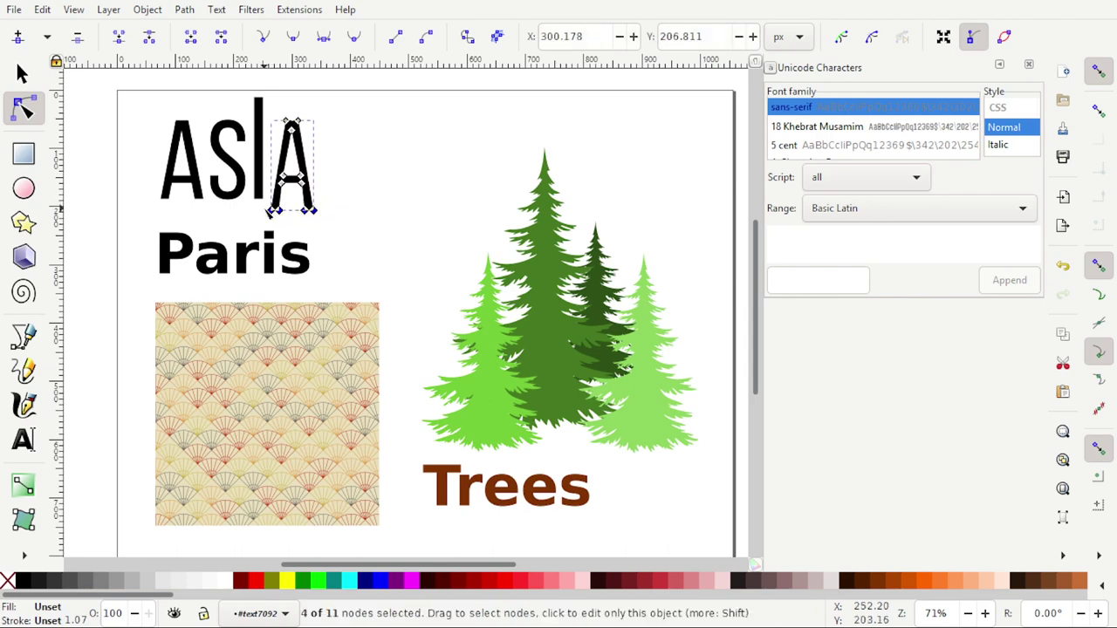
Step: Lower the first A's four bottom nodes so its legs reach below the S
{"action": "left_click", "coordinate": [243, 162]}
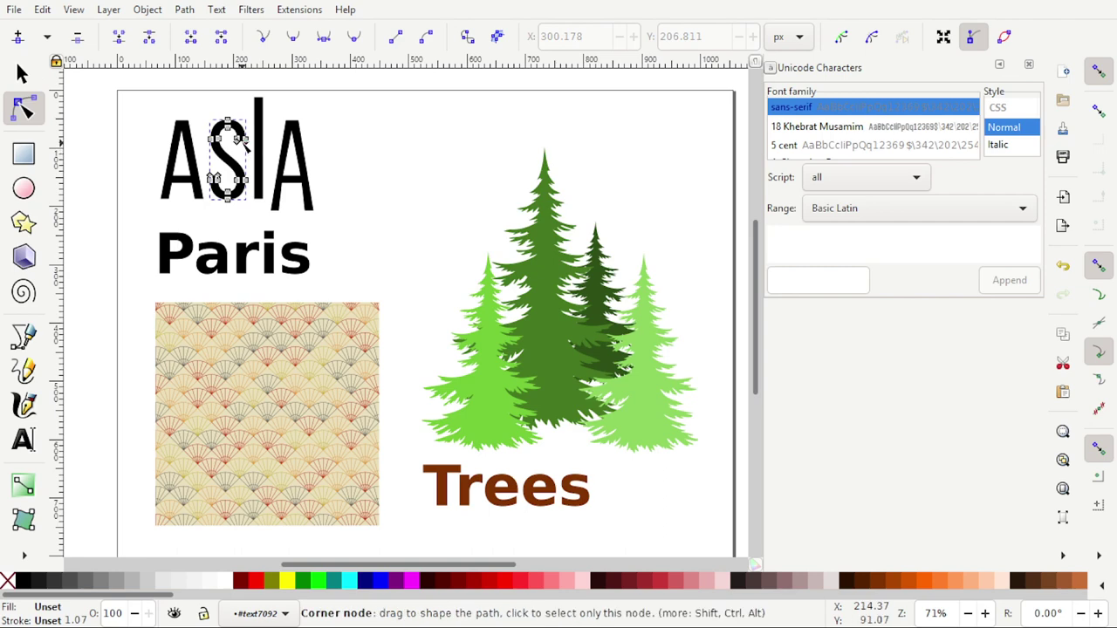
{"action": "left_click", "coordinate": [196, 184]}
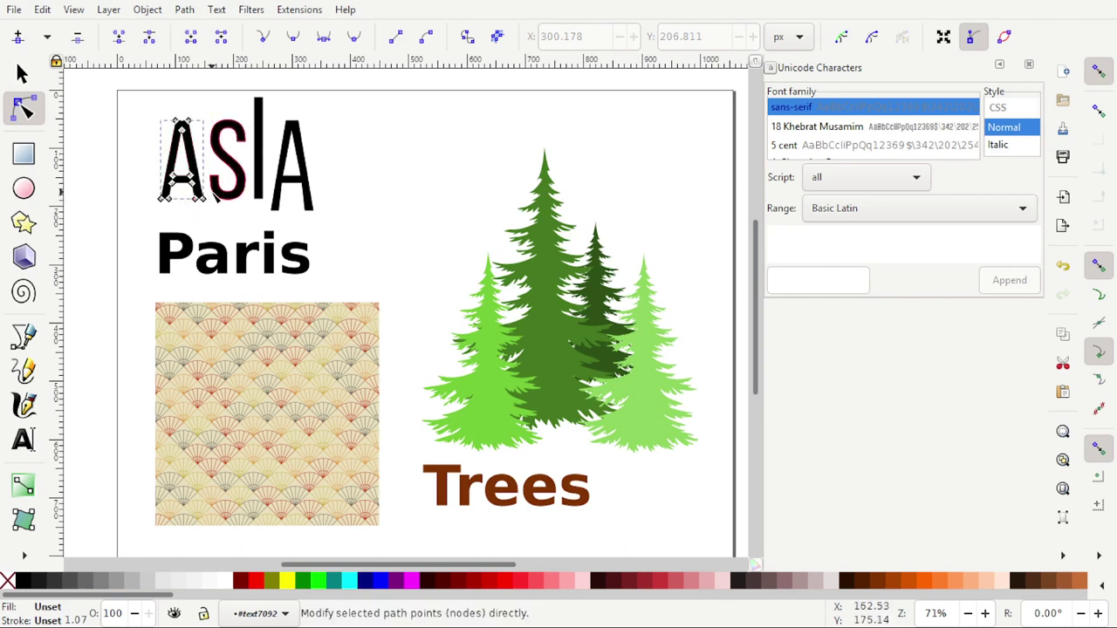
{"action": "left_click_drag", "start_coordinate": [213, 192], "coordinate": [151, 216]}
{"action": "key", "text": "Up"}
{"action": "key", "text": "Up"}
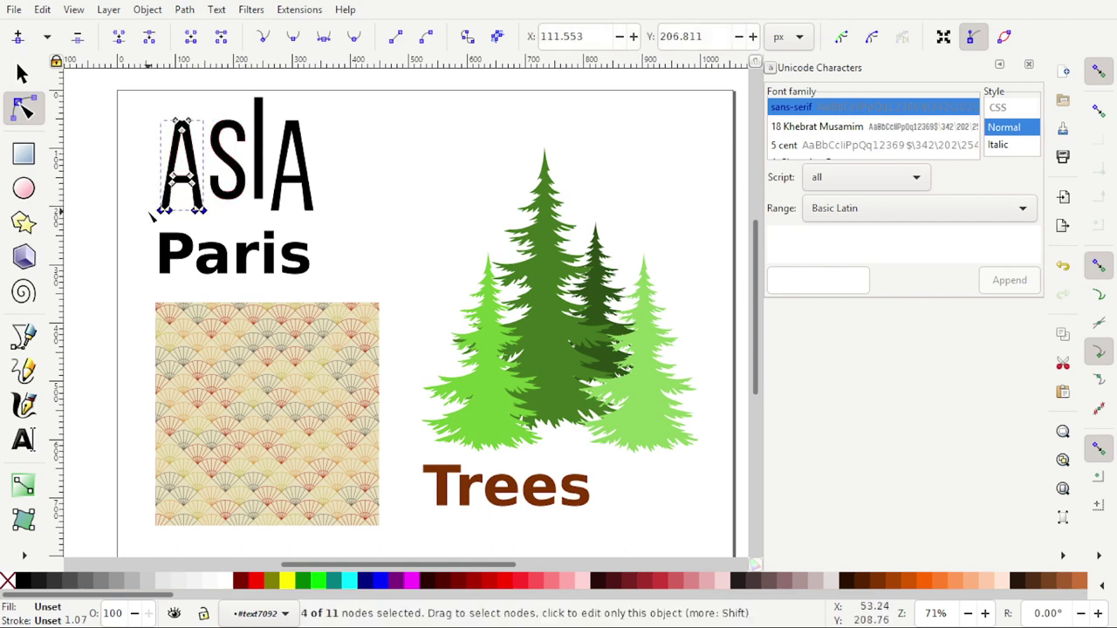
{"action": "key", "text": "Up"}
{"action": "key", "text": "Up"}
{"action": "key", "text": "Up"}
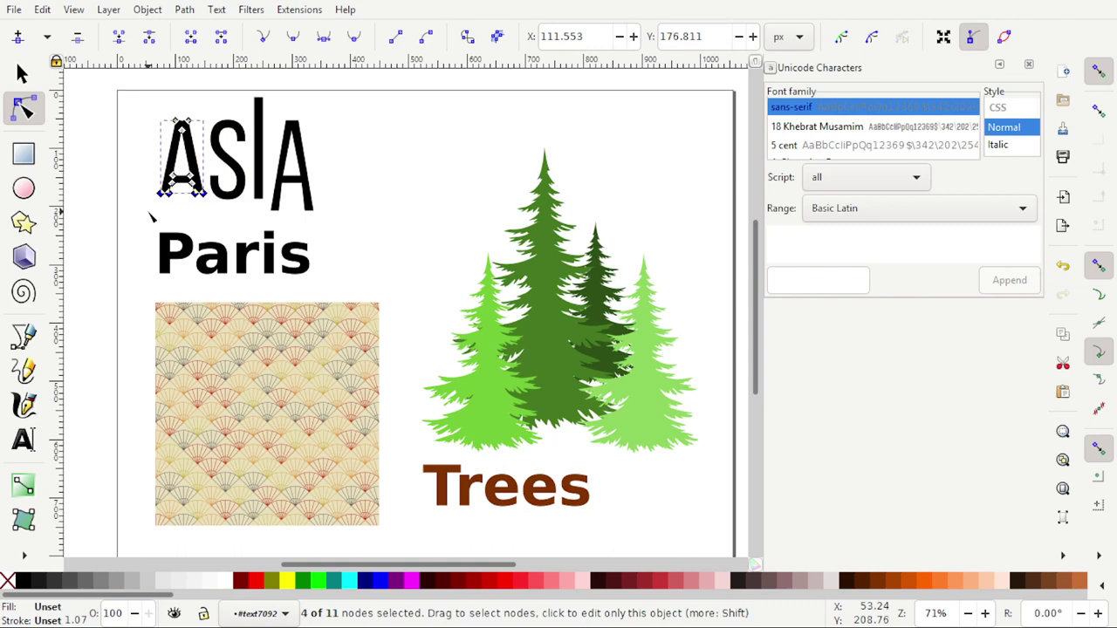
{"action": "key", "text": "h"}
{"action": "key", "text": "h"}
{"action": "key", "text": "Down"}
{"action": "key", "text": "Down"}
{"action": "key", "text": "Down"}
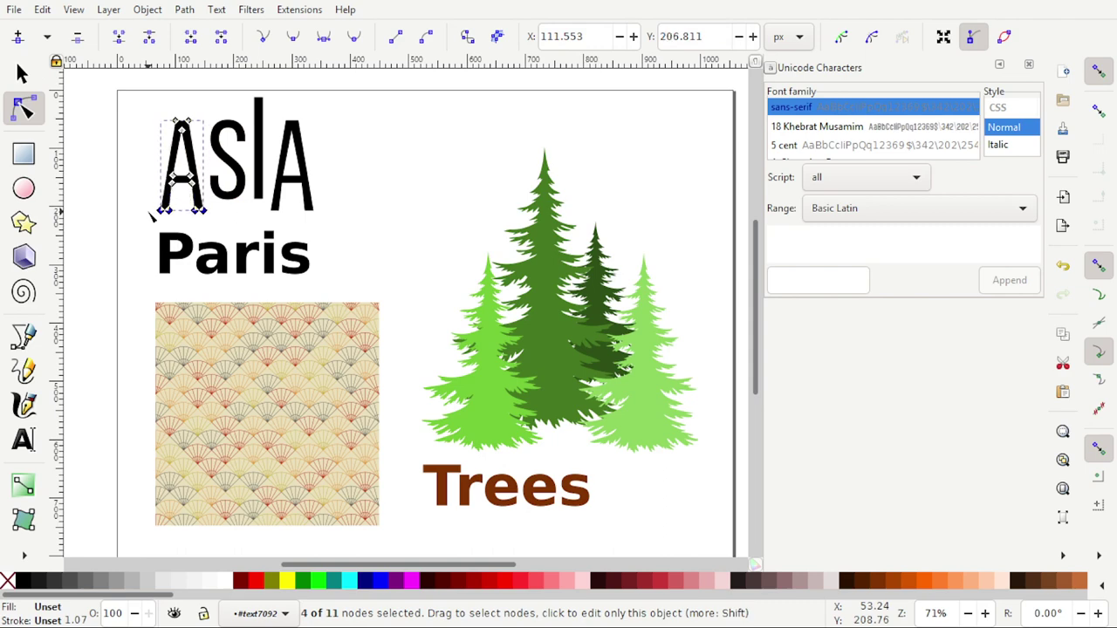
{"action": "key", "text": "Down"}
{"action": "key", "text": "Down"}
{"action": "key", "text": "Down"}
{"action": "key", "text": "Down"}
{"action": "key", "text": "Down"}
{"action": "key", "text": "Down"}
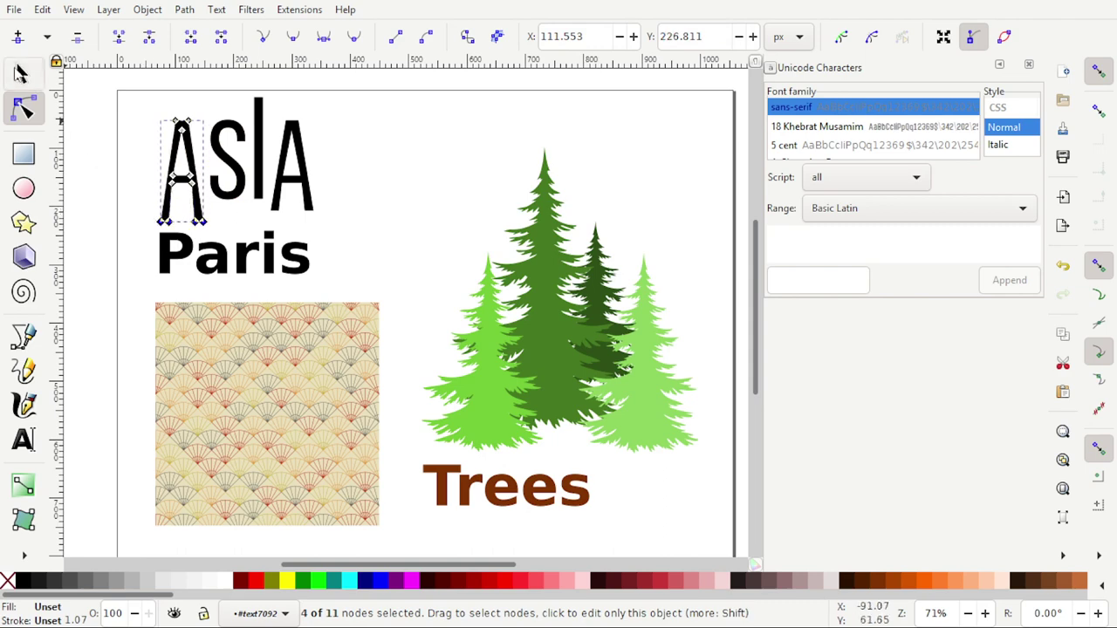
Step: Check the reshaped letters, select the whole ASIA group, then deselect
{"action": "key", "text": "s"}
{"action": "left_click", "coordinate": [303, 197]}
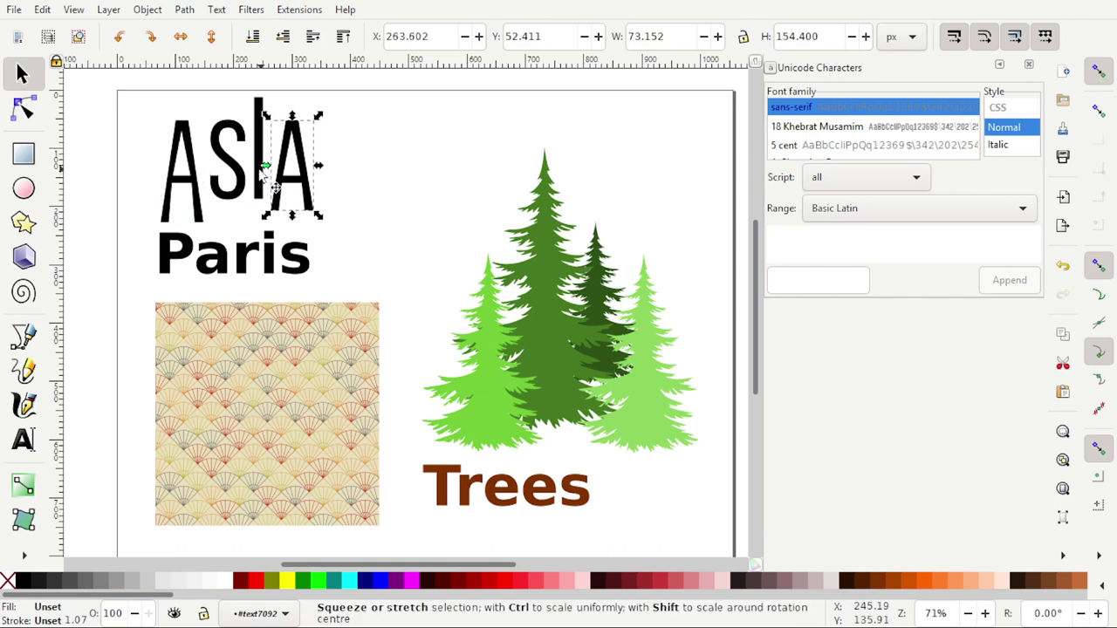
{"action": "left_click", "coordinate": [260, 170]}
{"action": "right_click", "coordinate": [342, 206]}
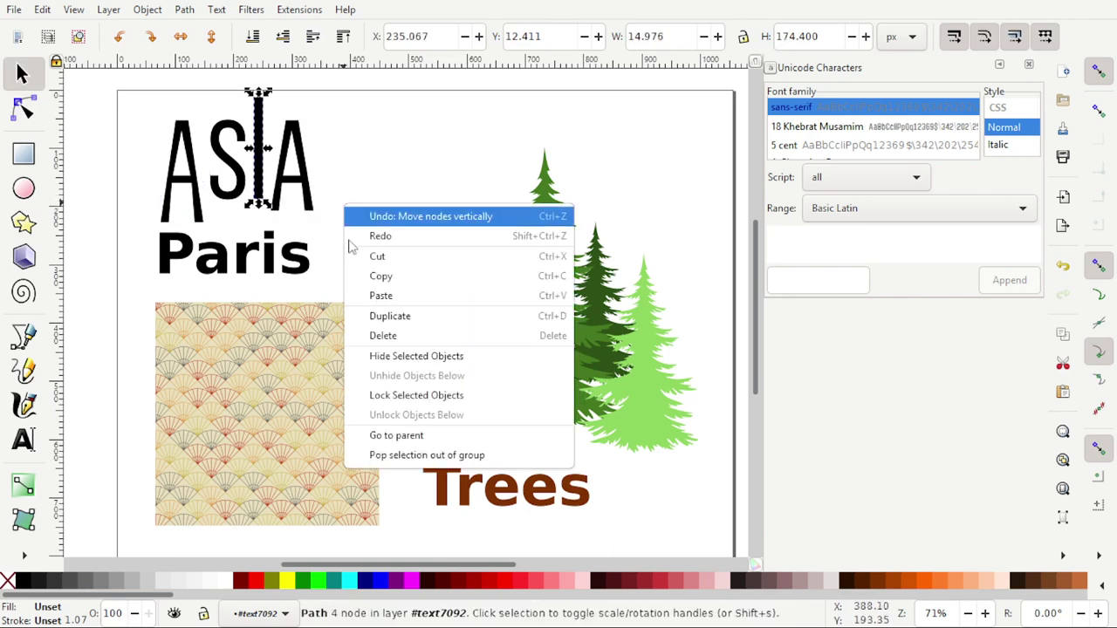
{"action": "left_click", "coordinate": [414, 434]}
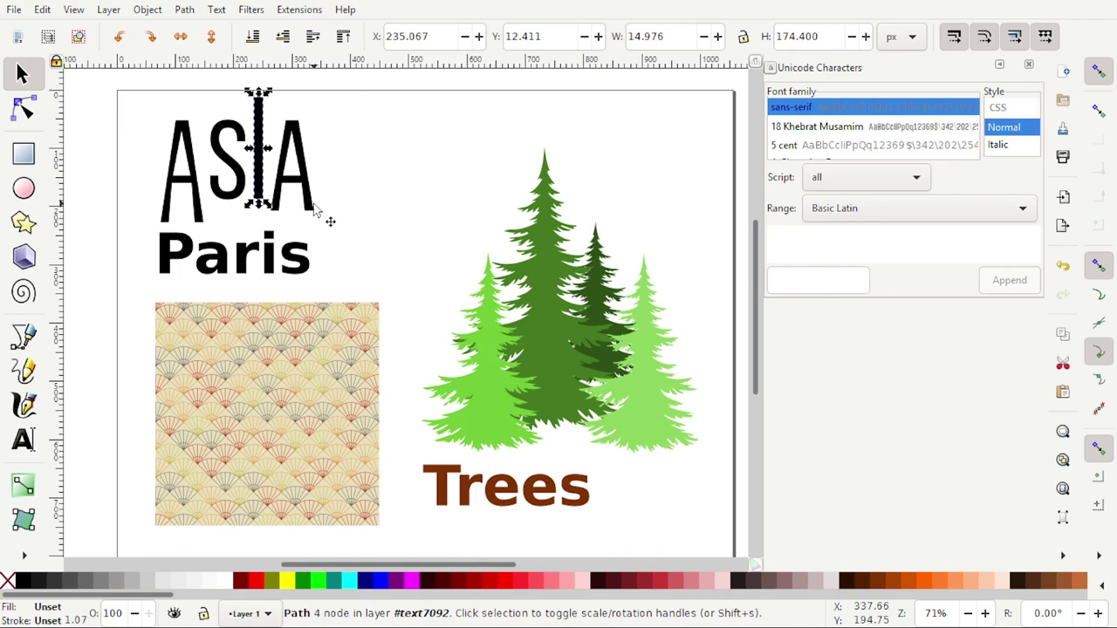
{"action": "left_click", "coordinate": [316, 208]}
{"action": "left_click", "coordinate": [386, 224]}
Step: Shift the Trees caption right under the trees and apply the Textures > Bark filter
{"action": "left_click", "coordinate": [344, 334]}
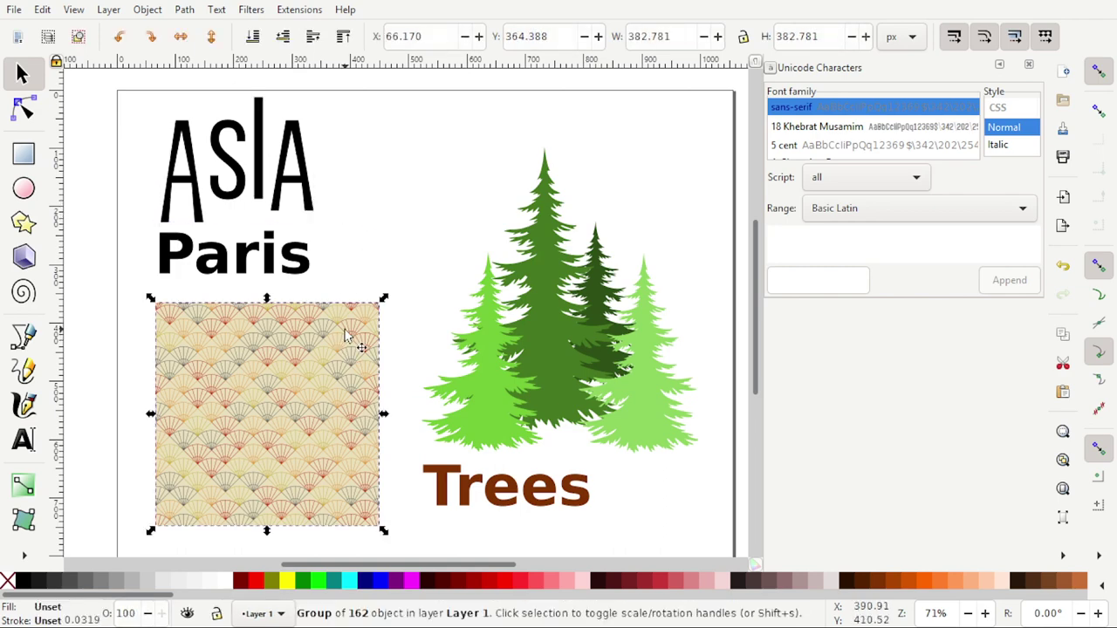
{"action": "left_click", "coordinate": [297, 269]}
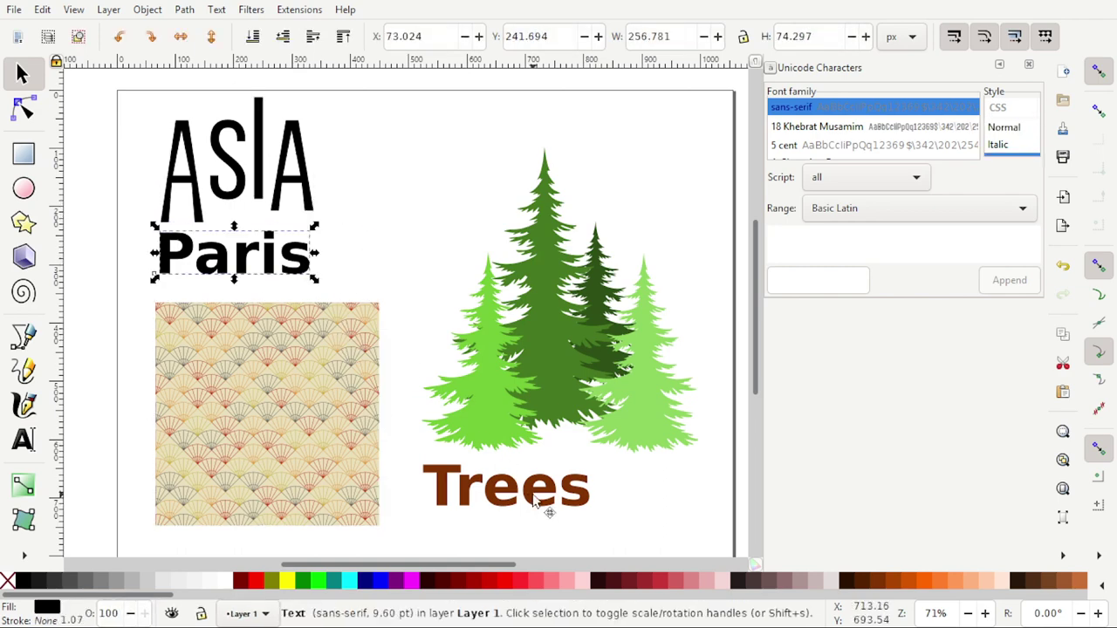
{"action": "left_click_drag", "start_coordinate": [535, 499], "coordinate": [594, 510]}
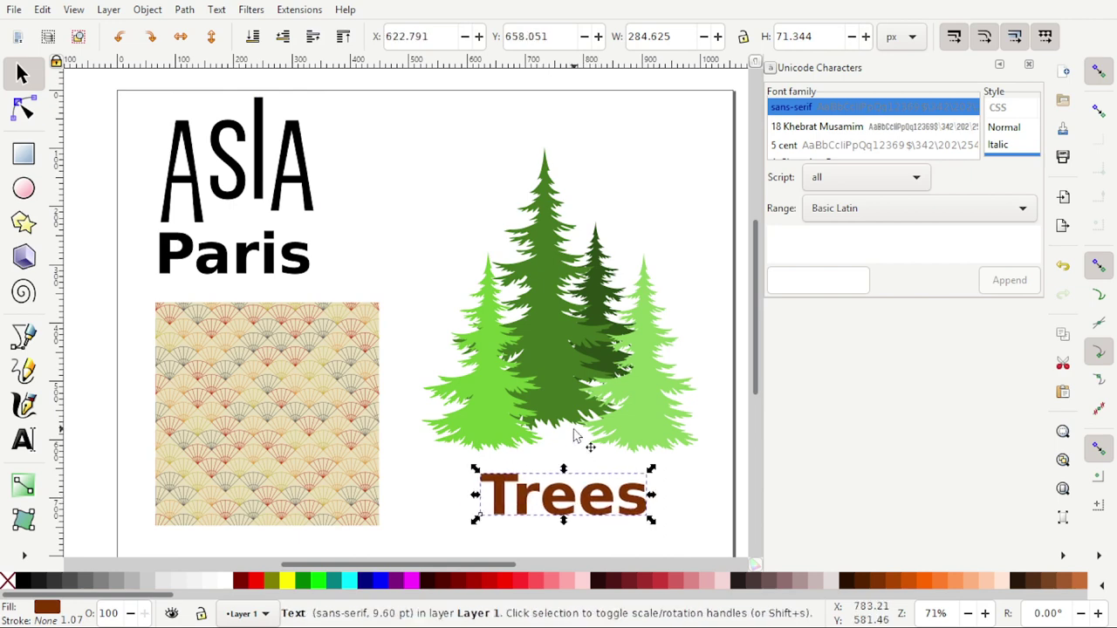
{"action": "left_click", "coordinate": [251, 10]}
{"action": "mouse_move", "coordinate": [276, 362]}
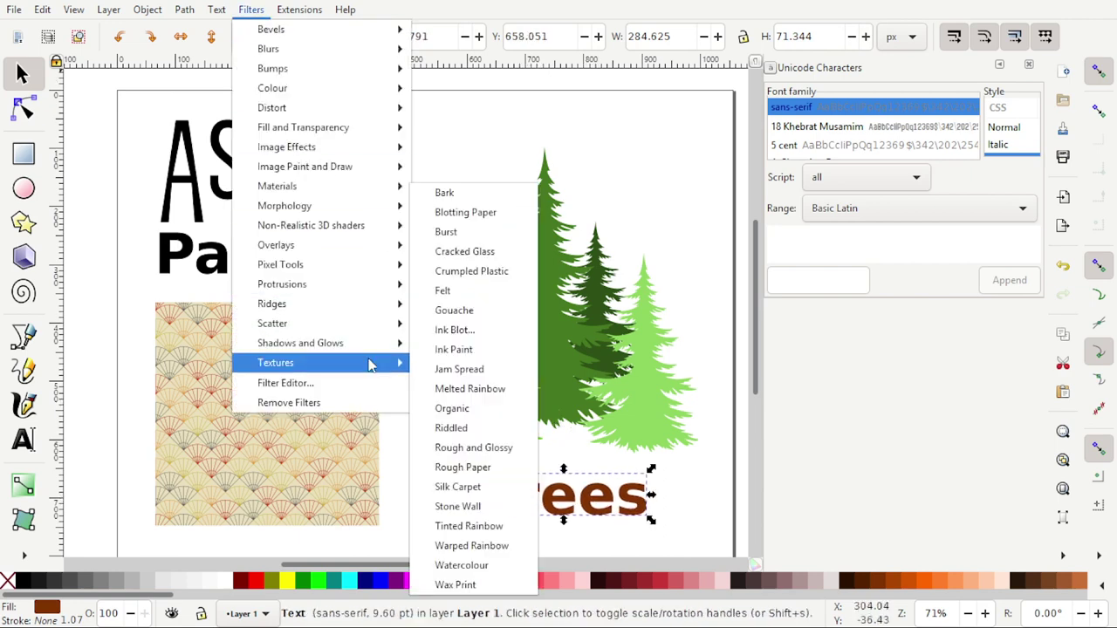
{"action": "left_click", "coordinate": [449, 192]}
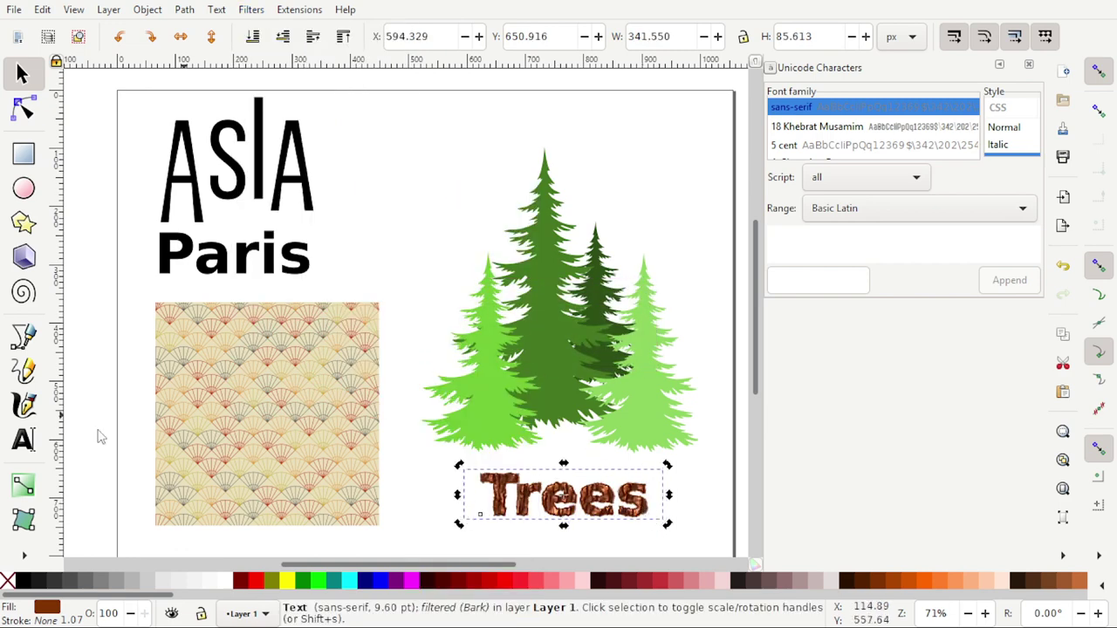
{"action": "left_click", "coordinate": [23, 441]}
Step: Replace 'Trees' with 'new text' and move it left beneath the trees
{"action": "double_click", "coordinate": [572, 494]}
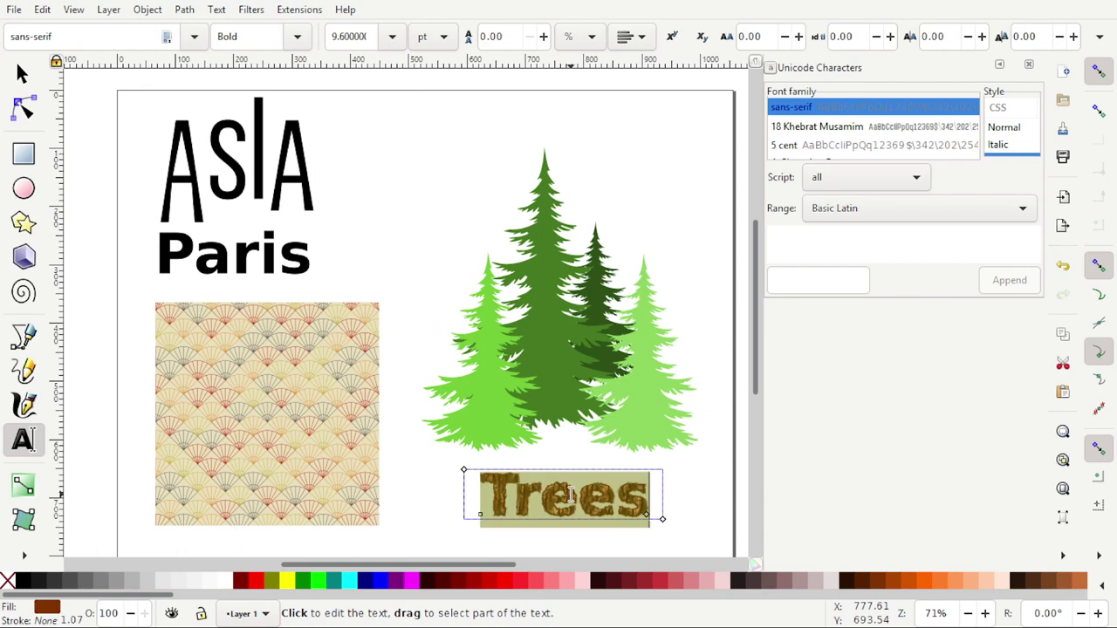
{"action": "type", "text": "new text"}
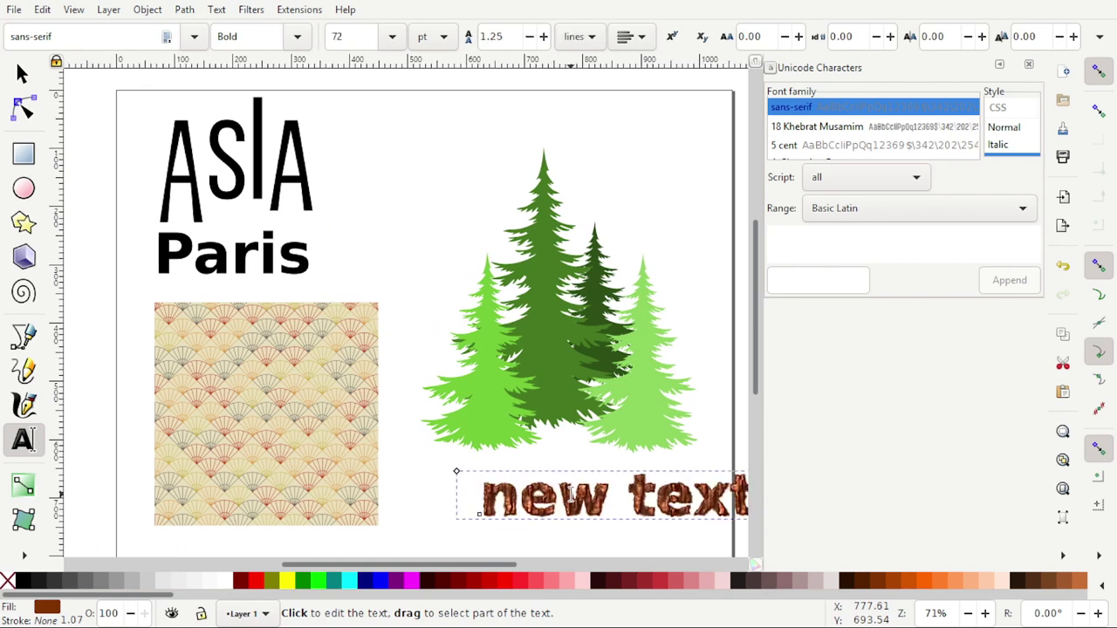
{"action": "left_click", "coordinate": [21, 74]}
{"action": "mouse_move", "coordinate": [654, 504]}
{"action": "left_mouse_down"}
{"action": "mouse_move", "coordinate": [609, 502]}
{"action": "mouse_move", "coordinate": [607, 488]}
{"action": "left_mouse_up"}
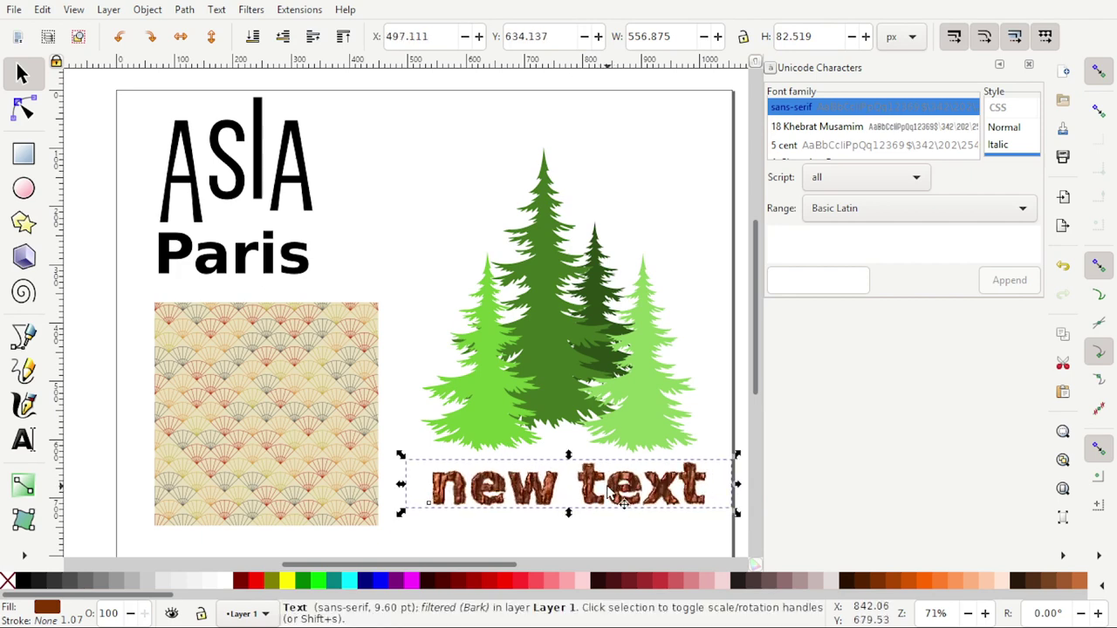
{"action": "left_click", "coordinate": [332, 340]}
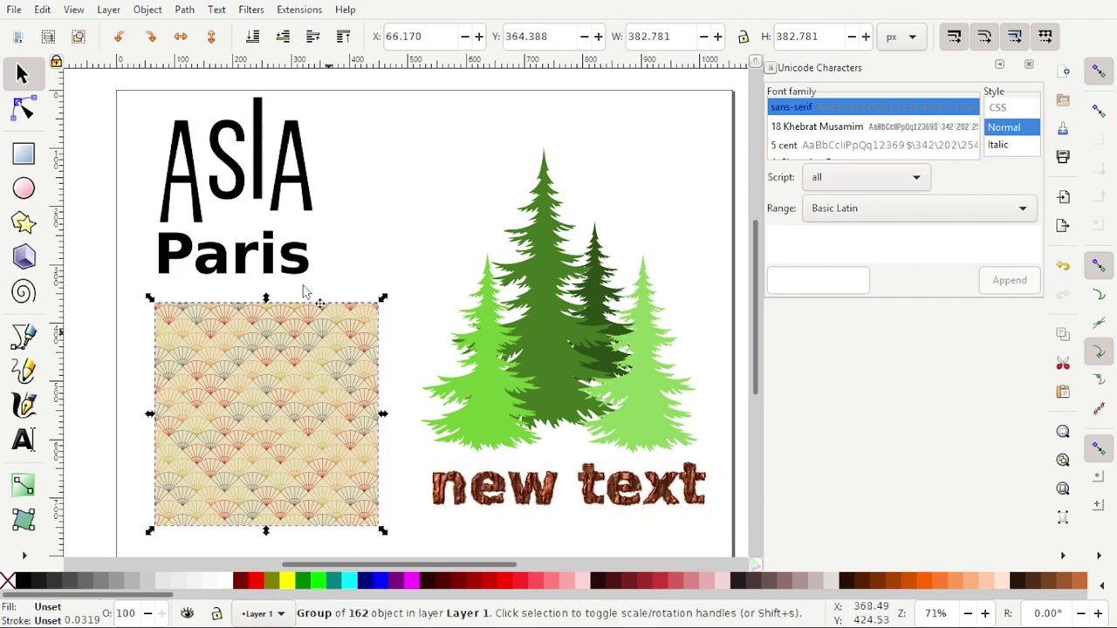
Step: Convert the fan group in the square into a pattern via Objects to Pattern, then select Paris
{"action": "left_click", "coordinate": [147, 10]}
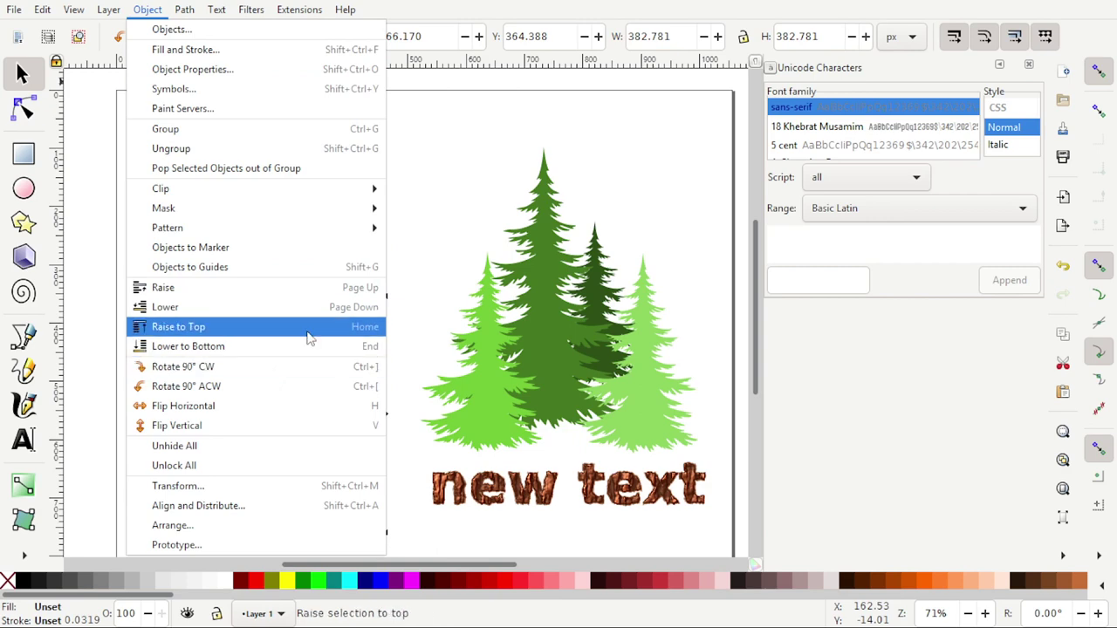
{"action": "mouse_move", "coordinate": [167, 228]}
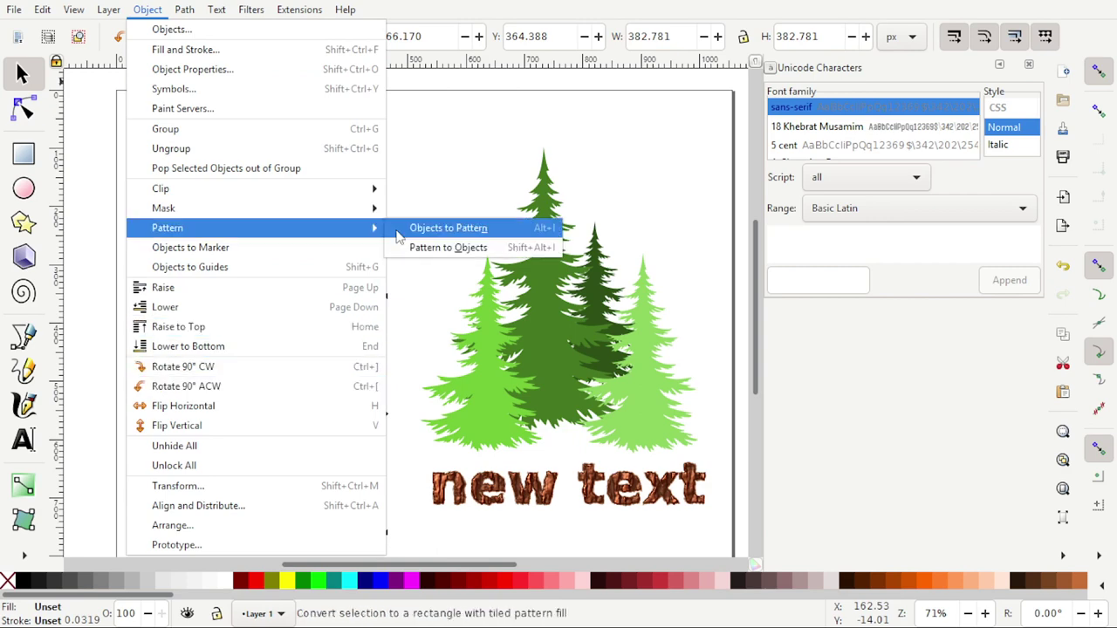
{"action": "left_click", "coordinate": [458, 231]}
{"action": "left_click", "coordinate": [305, 266]}
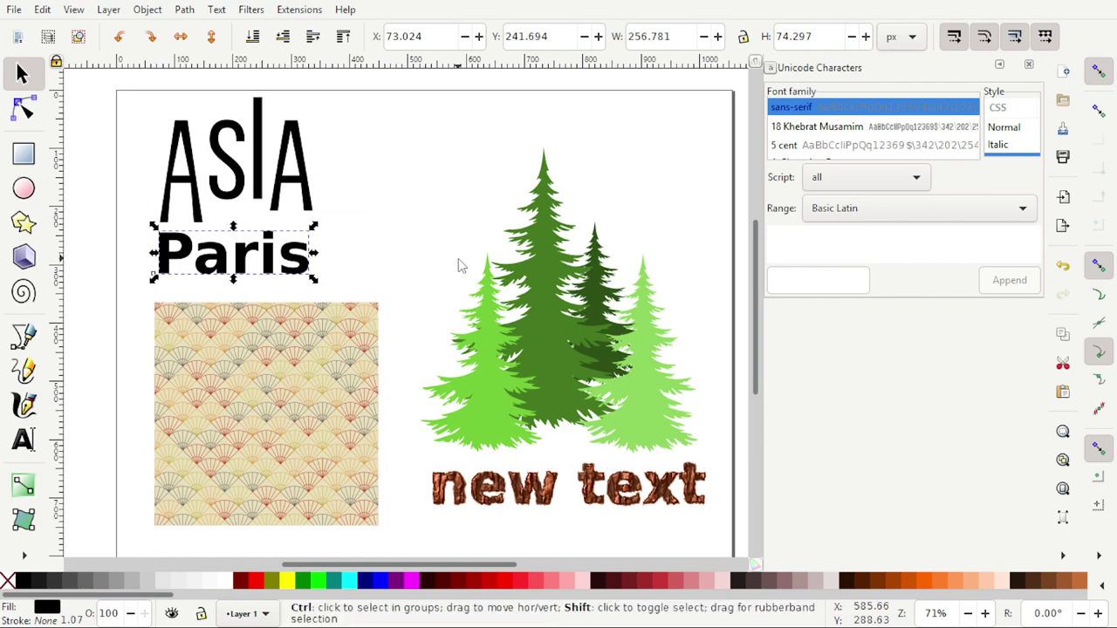
Step: Fill the Paris text with the fan pattern (pattern213) and start editing it
{"action": "key", "text": "shift+ctrl+f"}
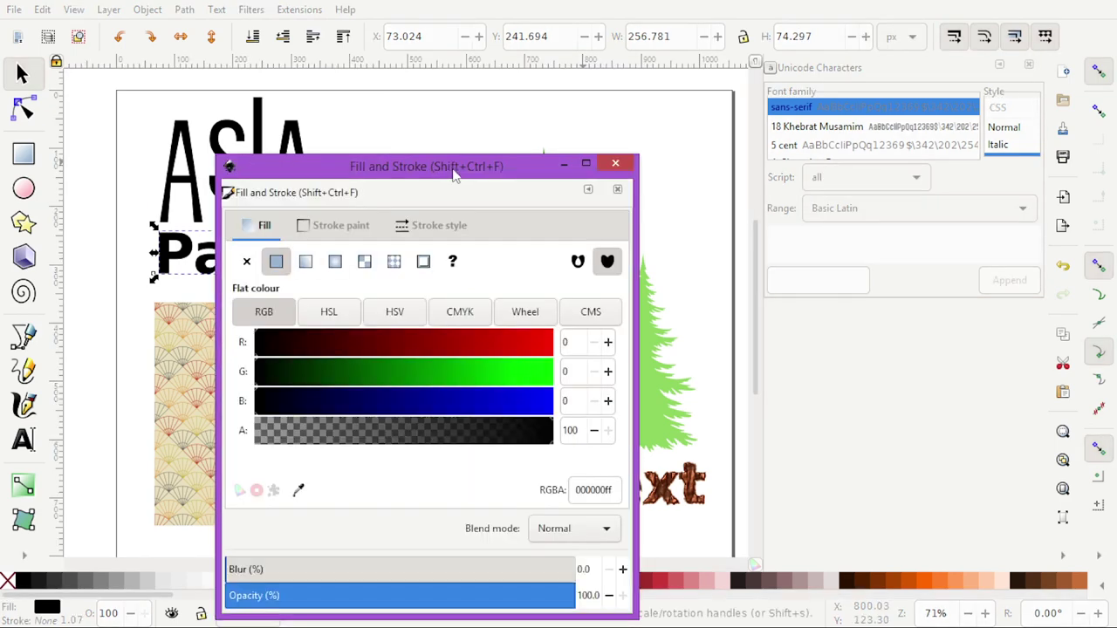
{"action": "left_click_drag", "start_coordinate": [448, 165], "coordinate": [879, 127]}
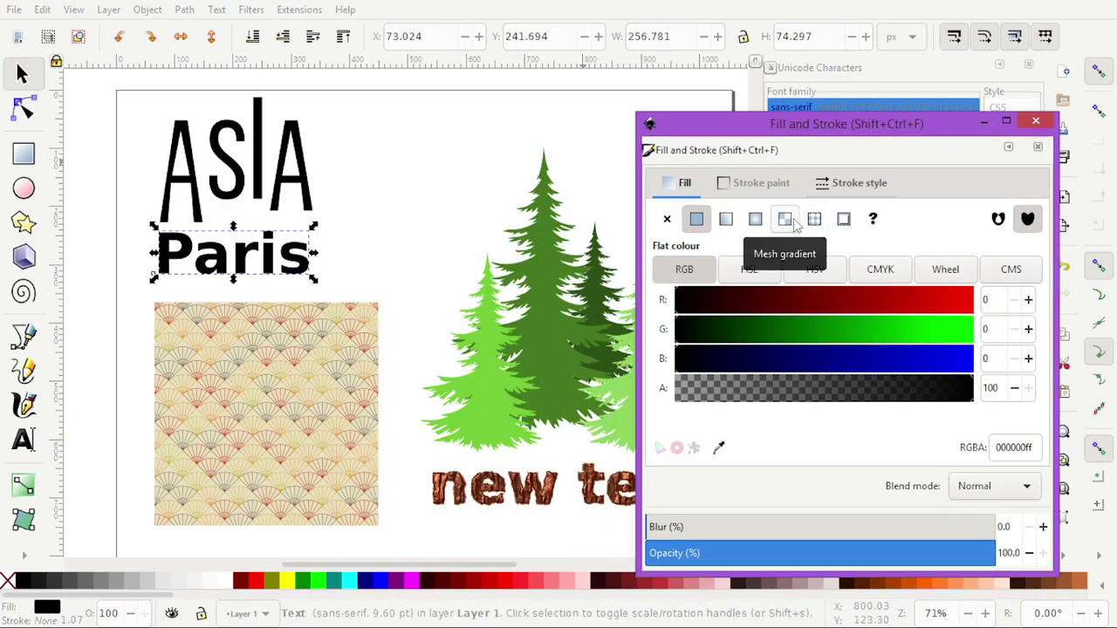
{"action": "left_click", "coordinate": [814, 219]}
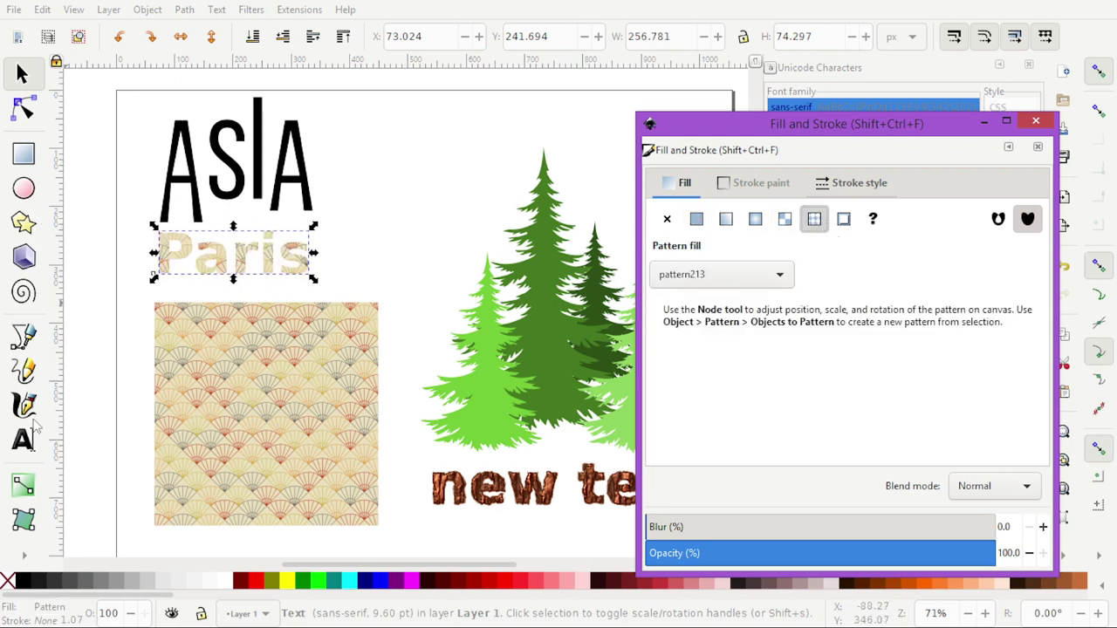
{"action": "double_click", "coordinate": [283, 253]}
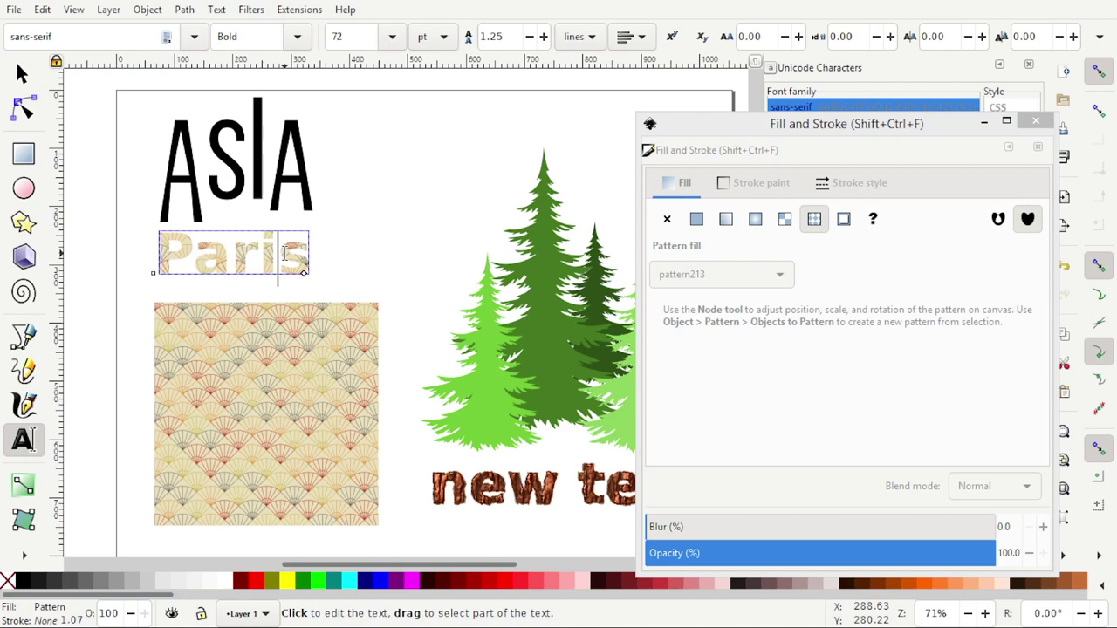
Step: Replace the Paris text with the word 'italy'
{"action": "key", "text": "ctrl+a"}
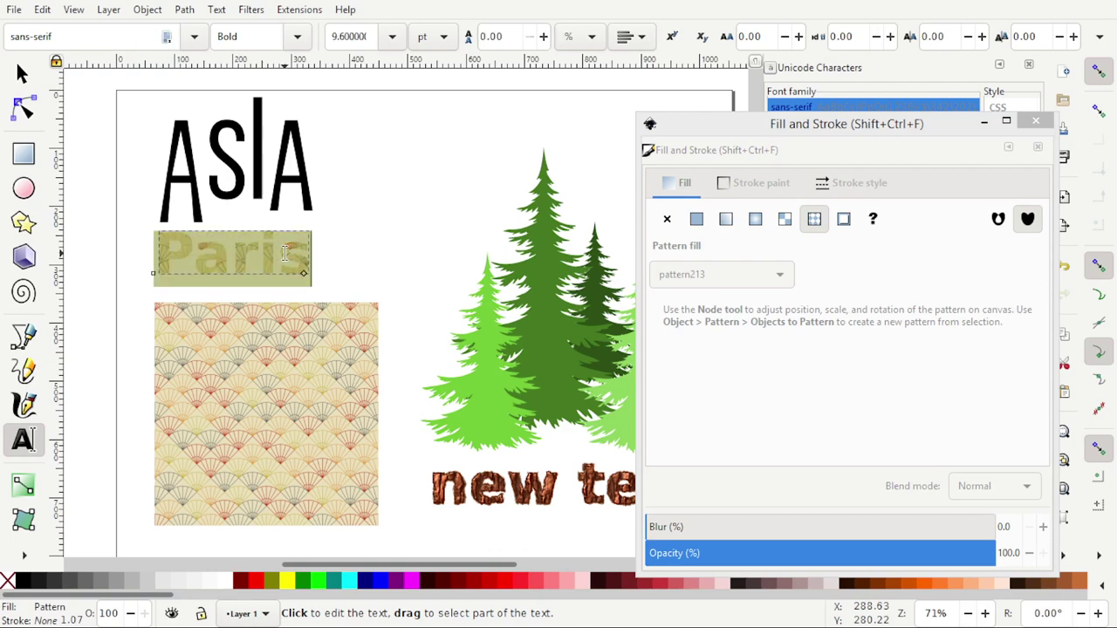
{"action": "type", "text": "Eng"}
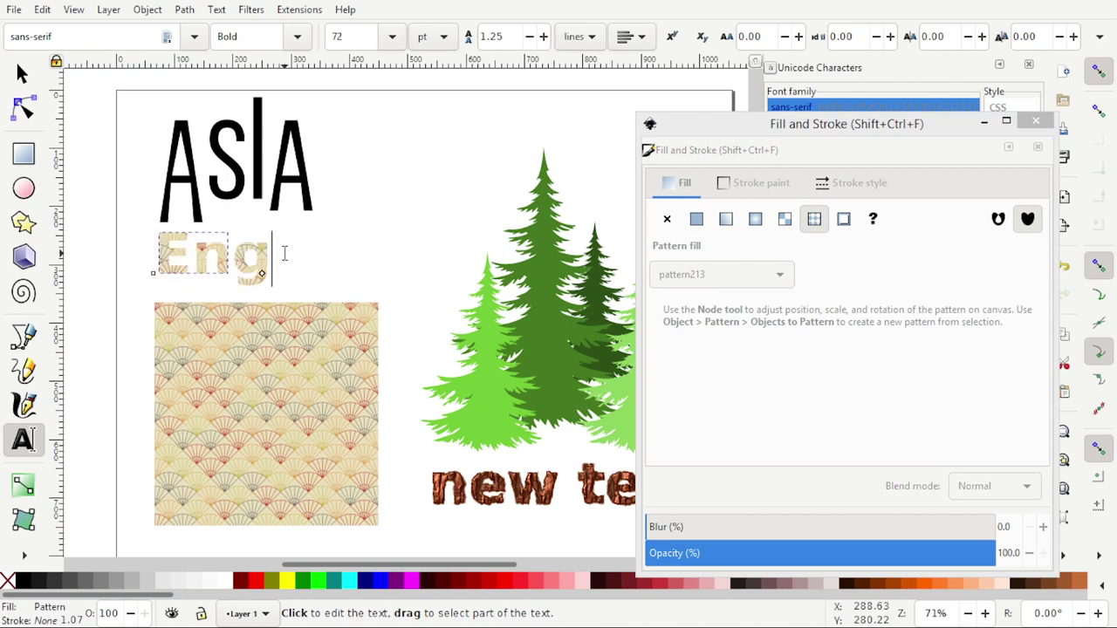
{"action": "type", "text": "lkand"}
{"action": "key", "text": "ctrl+a"}
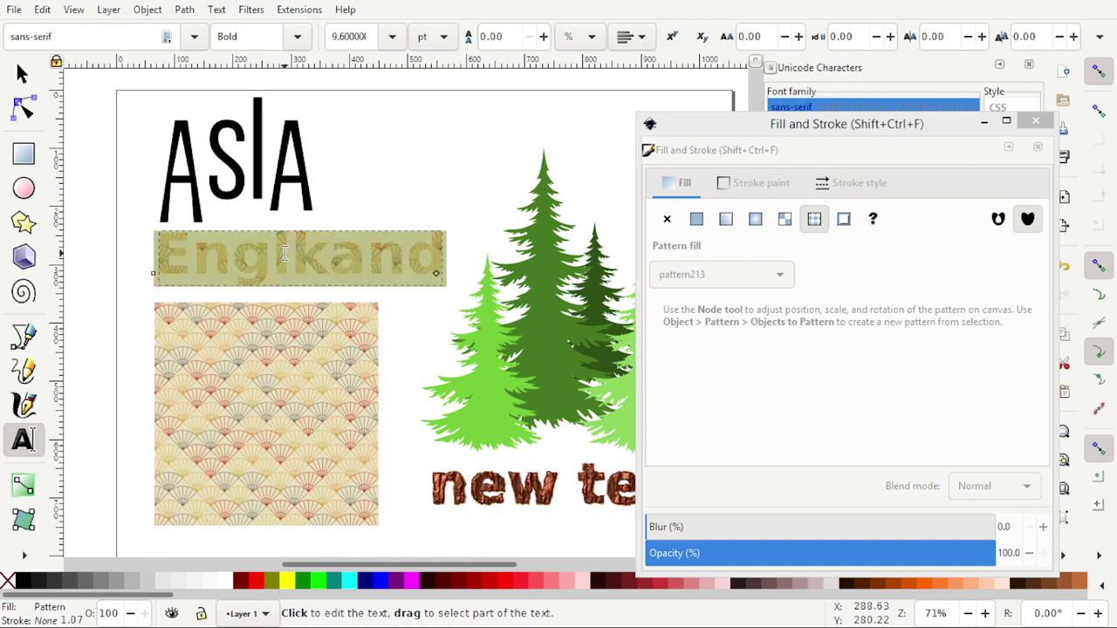
{"action": "type", "text": "italy"}
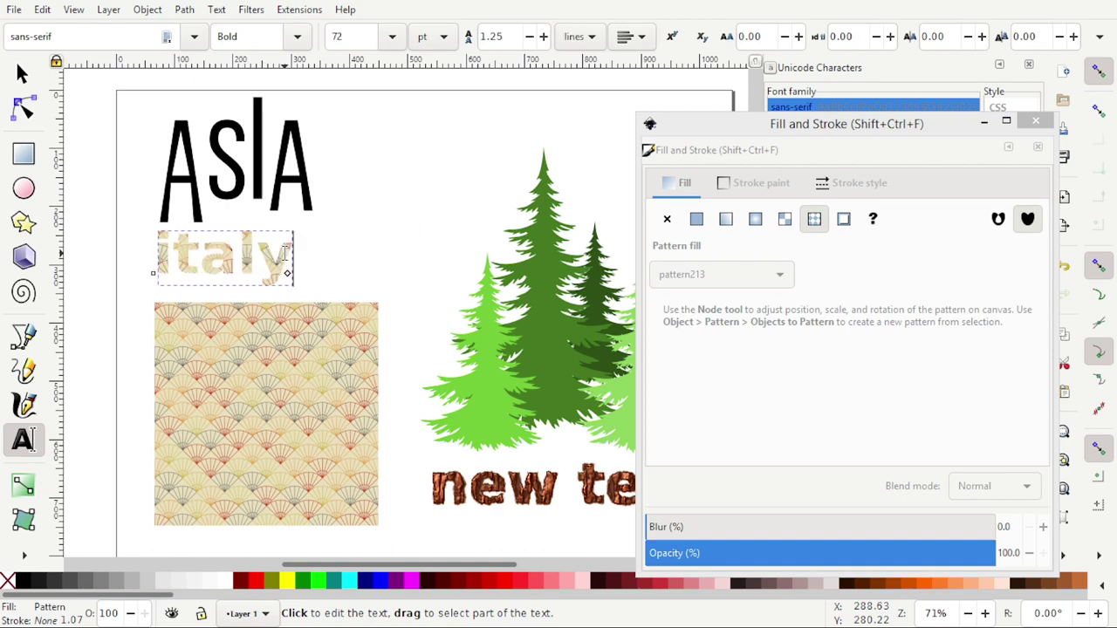
{"action": "key", "text": "ctrl+a"}
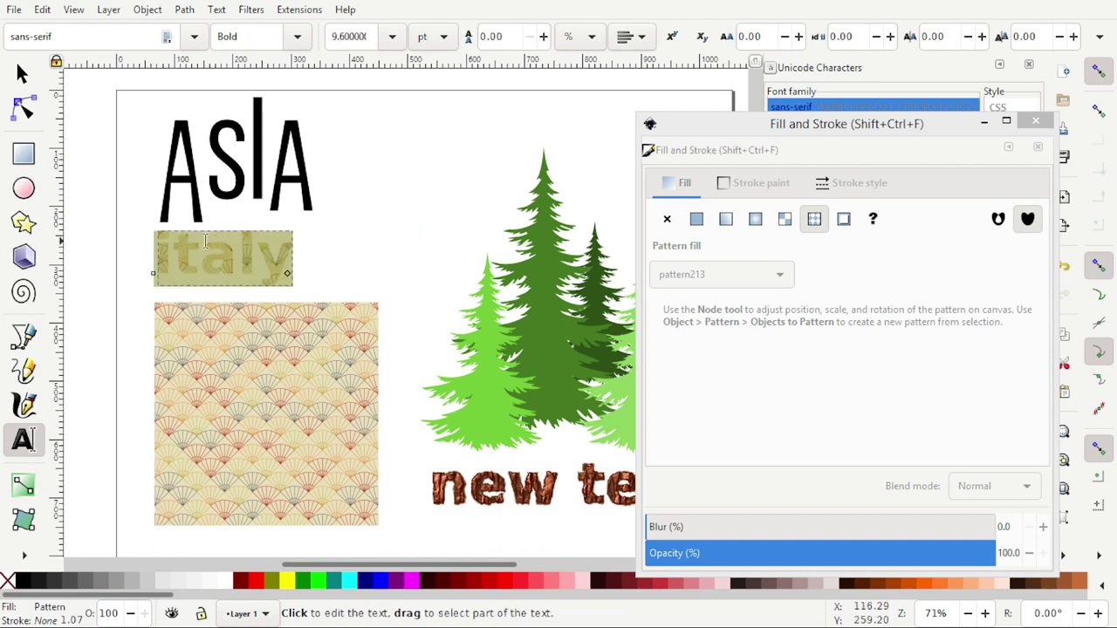
Step: Extend the text to read 'italy is in' and close the Fill and Stroke panel
{"action": "left_click", "coordinate": [283, 260]}
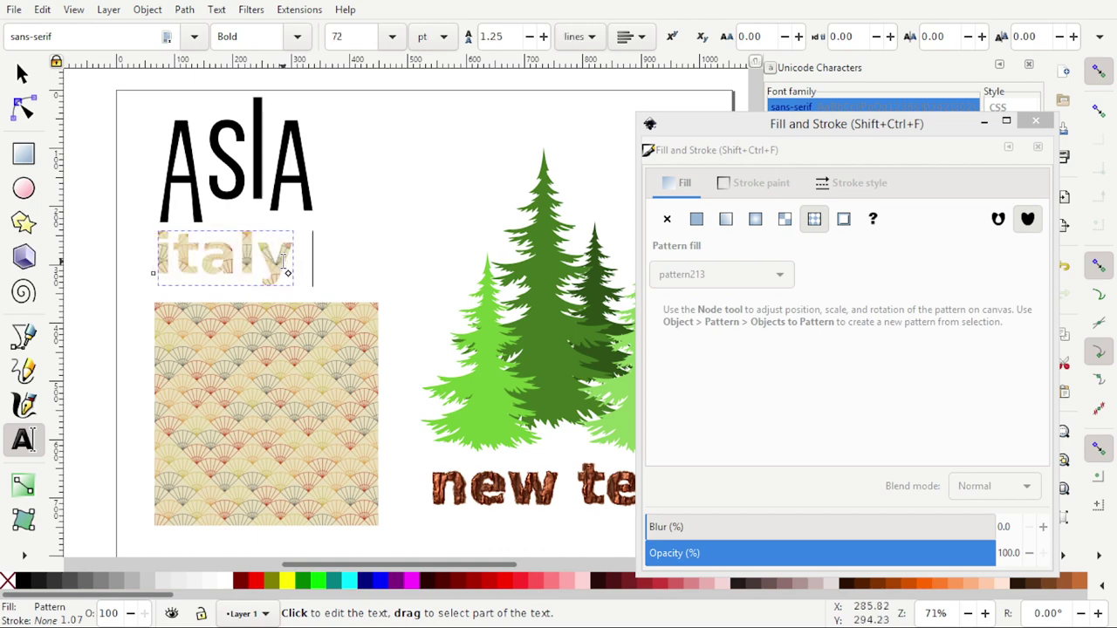
{"action": "type", "text": "is in"}
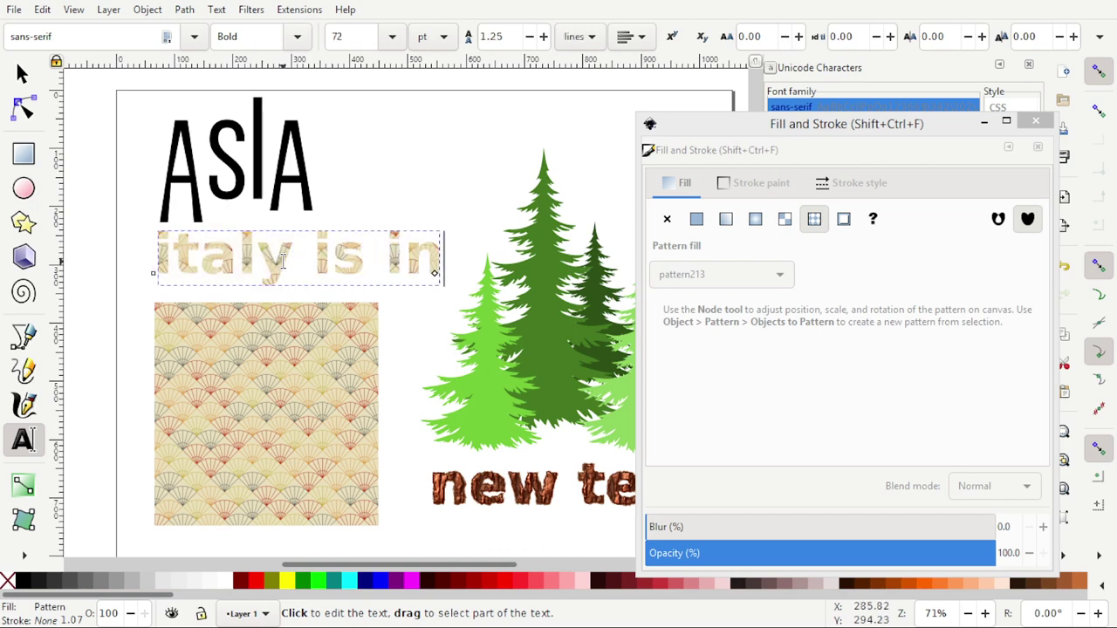
{"action": "left_click", "coordinate": [22, 74]}
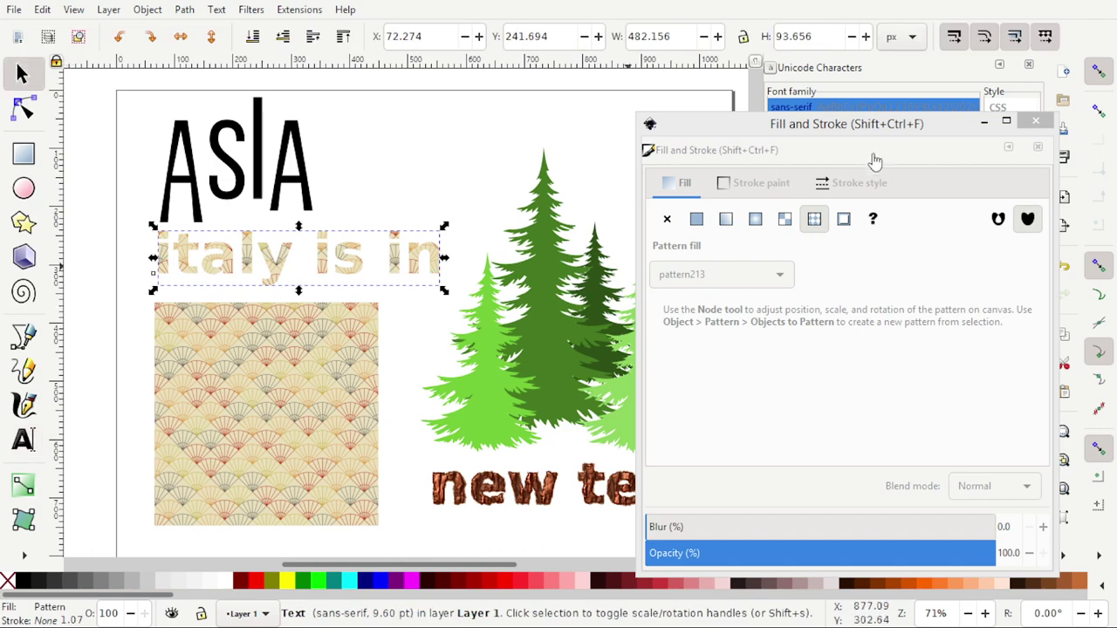
{"action": "left_click", "coordinate": [984, 124]}
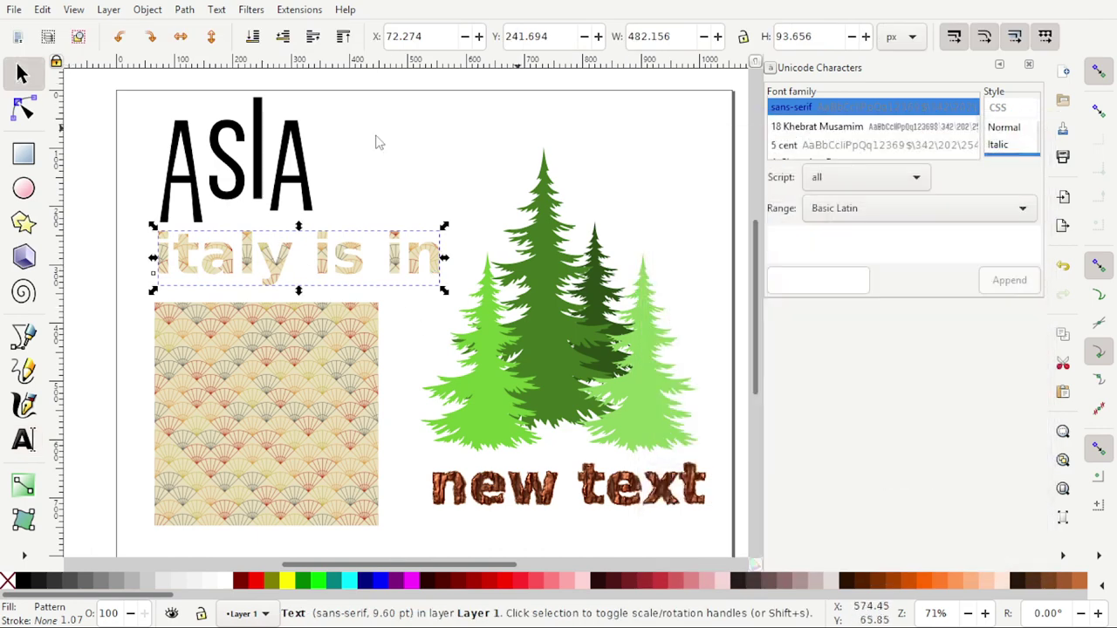
{"action": "left_click", "coordinate": [312, 172]}
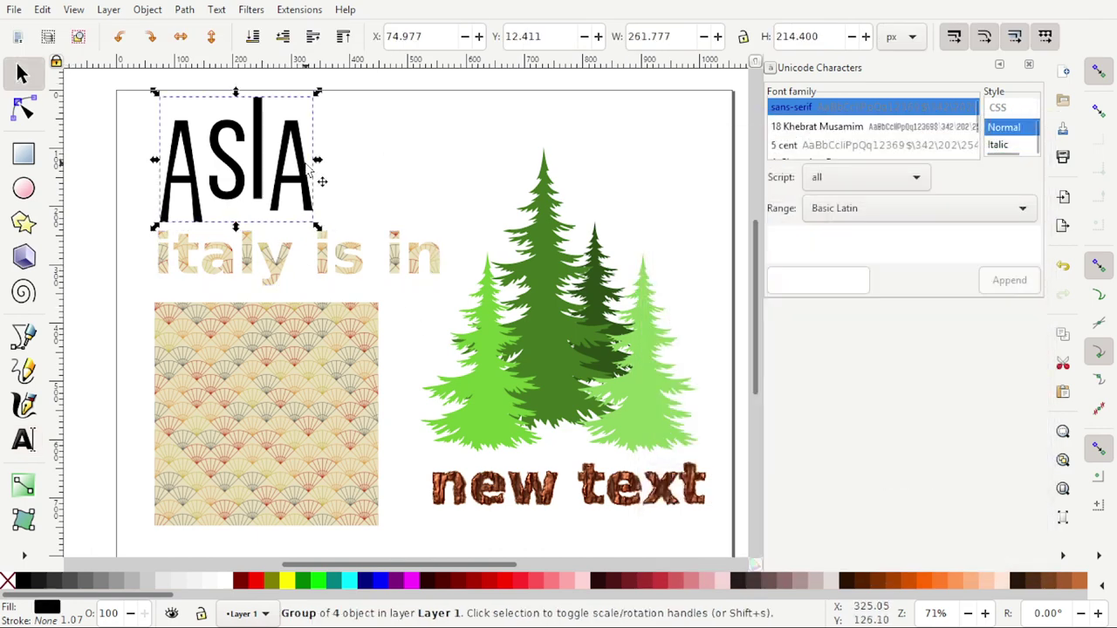
{"action": "left_click", "coordinate": [217, 10]}
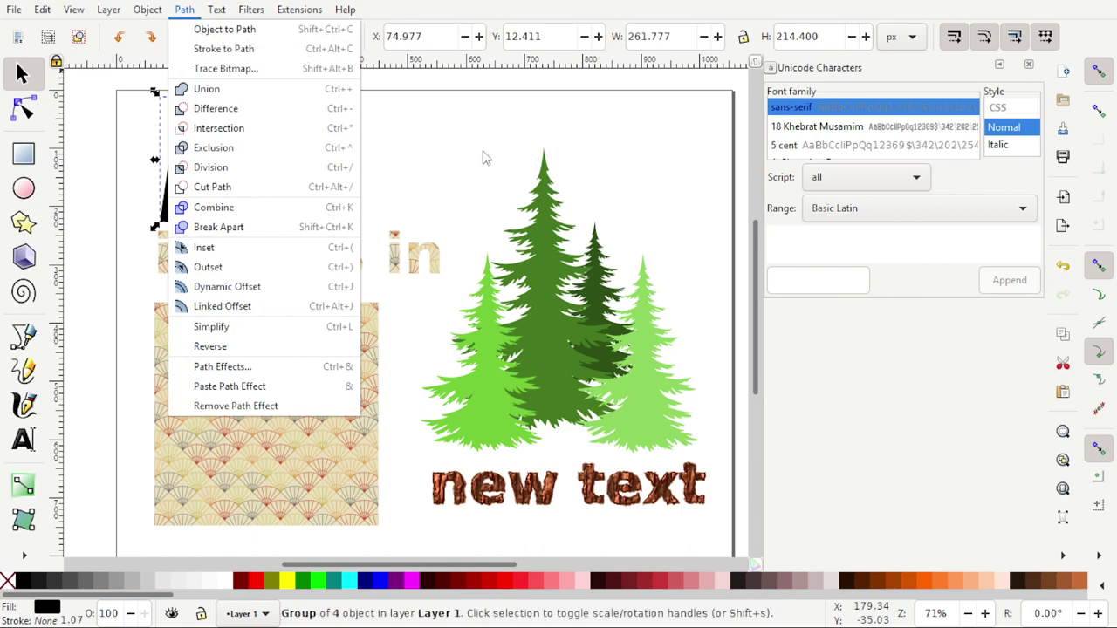
{"action": "left_click", "coordinate": [483, 179]}
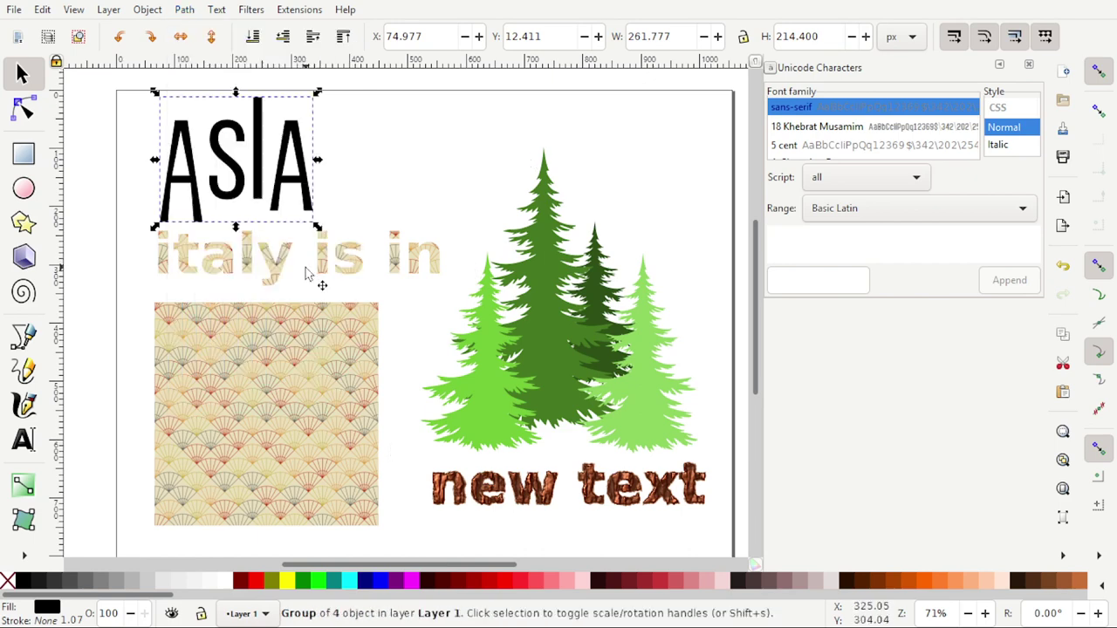
{"action": "left_click", "coordinate": [545, 495]}
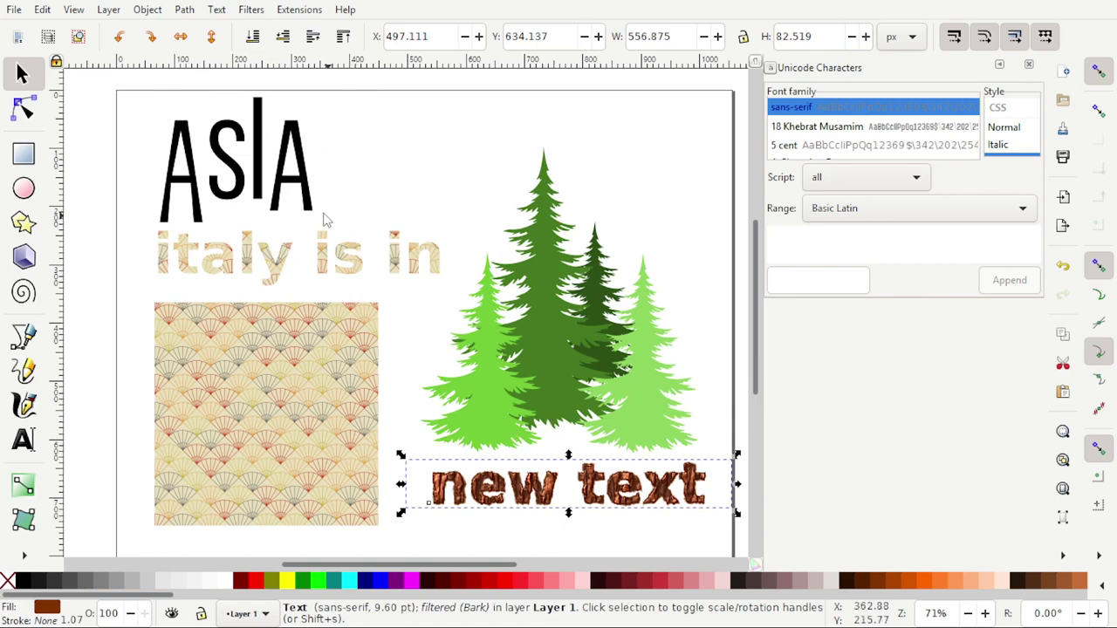
Step: Select the whole 'new text' line for editing with the Text tool
{"action": "left_click", "coordinate": [328, 266]}
{"action": "left_click", "coordinate": [565, 490]}
{"action": "left_click", "coordinate": [22, 439]}
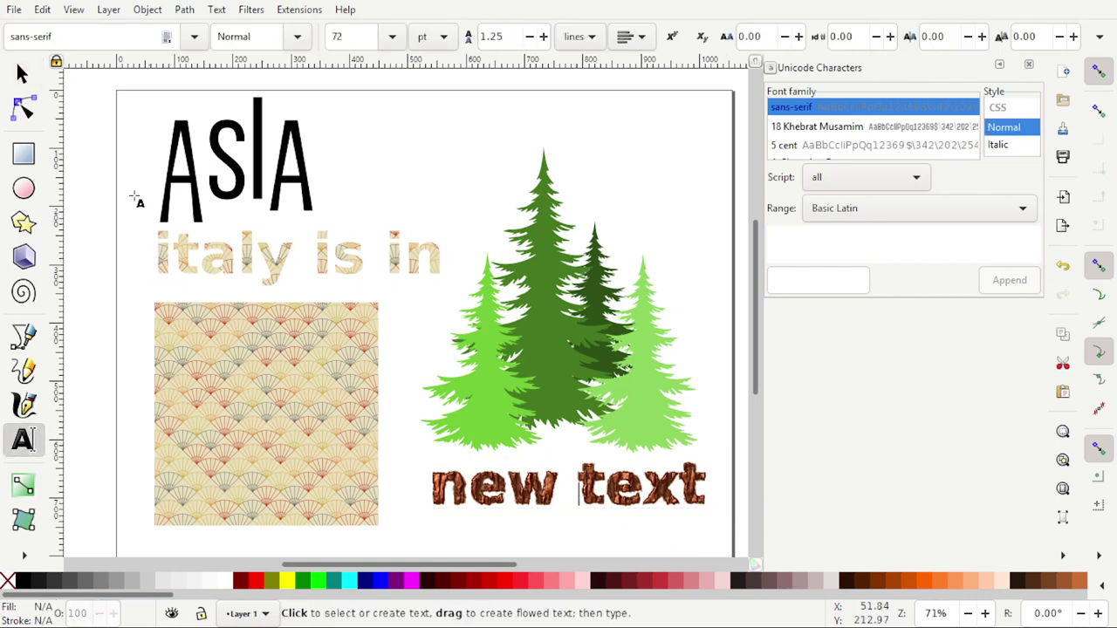
{"action": "left_click", "coordinate": [22, 74]}
{"action": "left_click", "coordinate": [23, 439]}
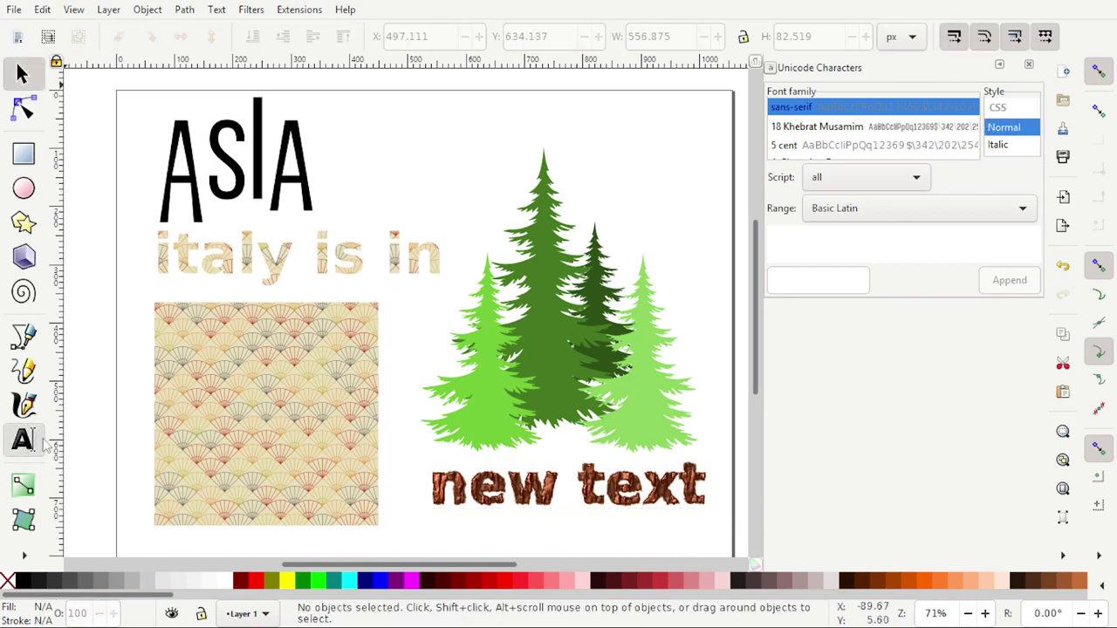
{"action": "triple_click", "coordinate": [509, 493]}
{"action": "triple_click", "coordinate": [510, 493]}
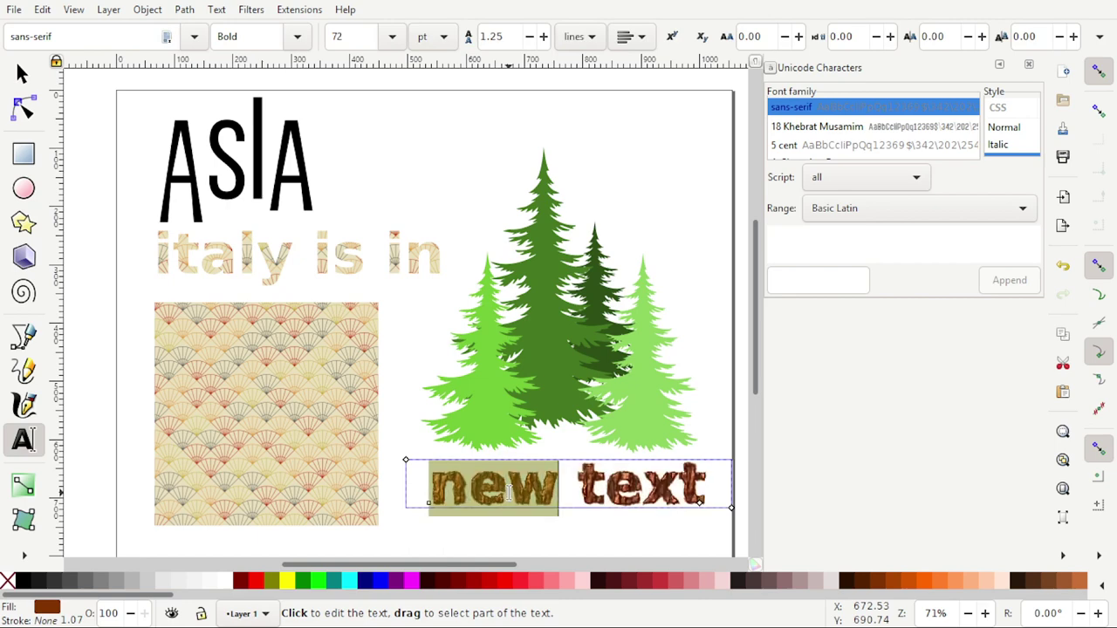
Step: Set the bark-textured new text in Bebas Neue, then select the 'italy is in' text
{"action": "double_click", "coordinate": [108, 37]}
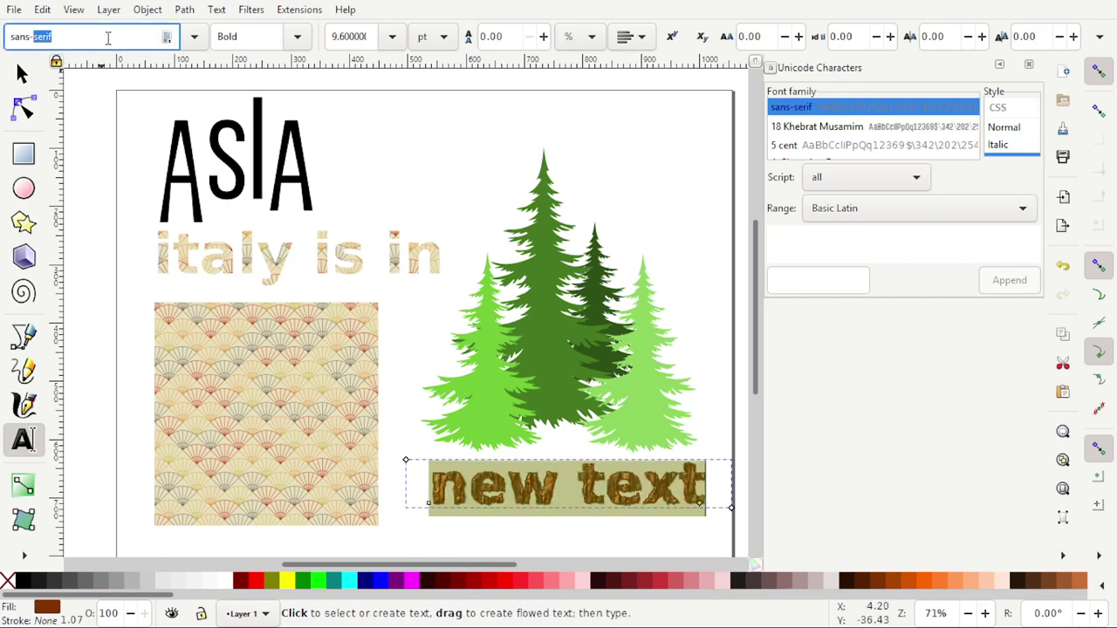
{"action": "type", "text": "be"}
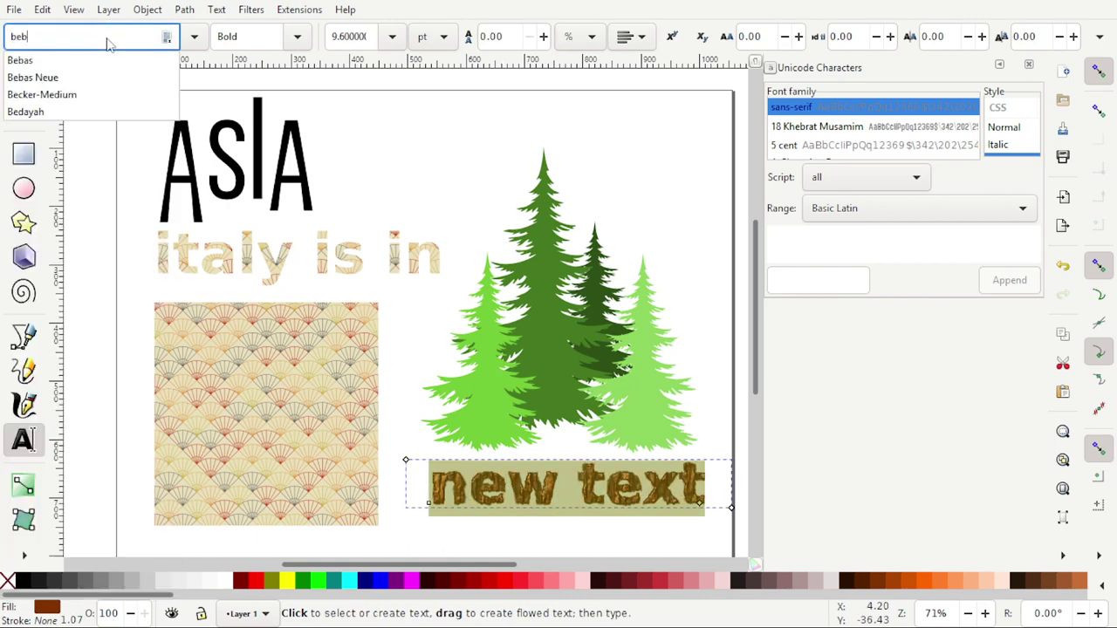
{"action": "type", "text": "b"}
{"action": "left_click", "coordinate": [75, 77]}
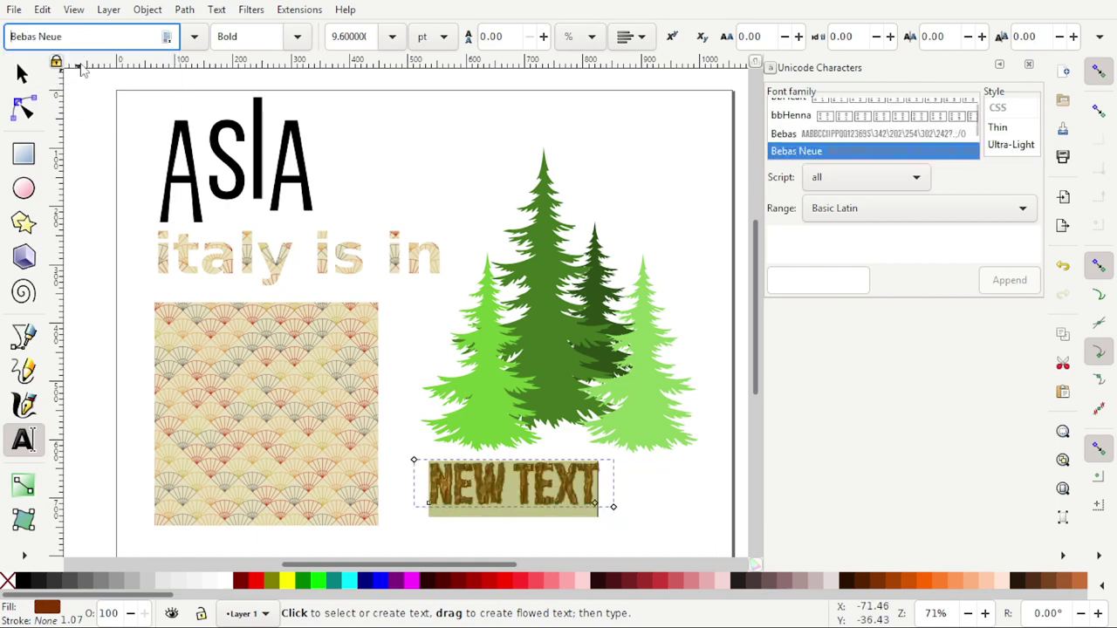
{"action": "left_click", "coordinate": [21, 75]}
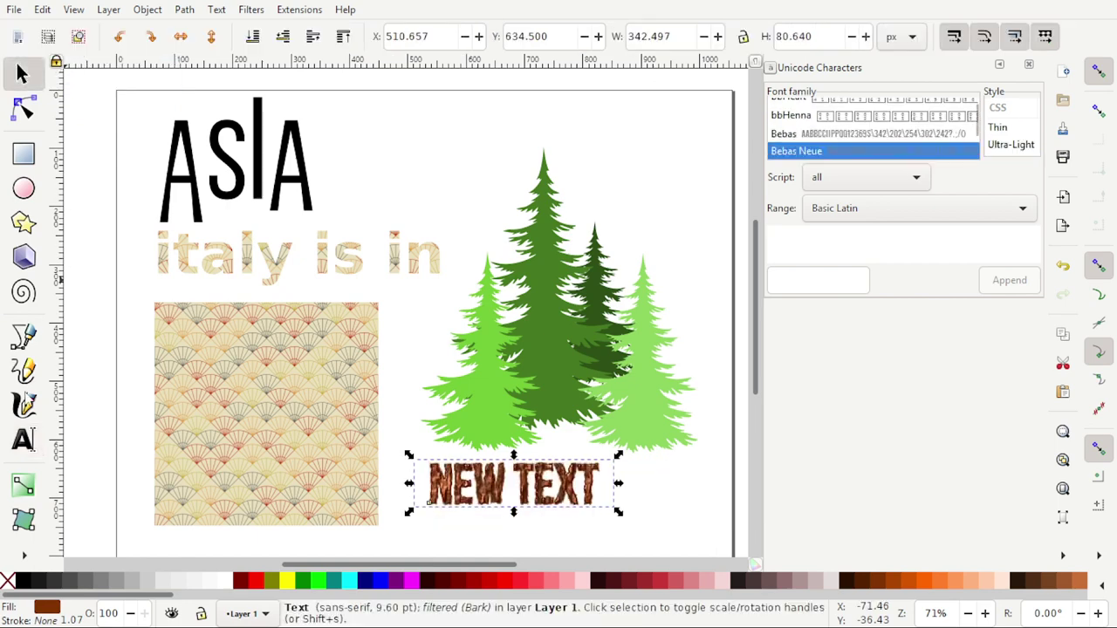
{"action": "left_click", "coordinate": [23, 441]}
{"action": "triple_click", "coordinate": [281, 257]}
Step: Set the 'italy is in' text in Myriad Pro Bold
{"action": "left_click", "coordinate": [70, 37]}
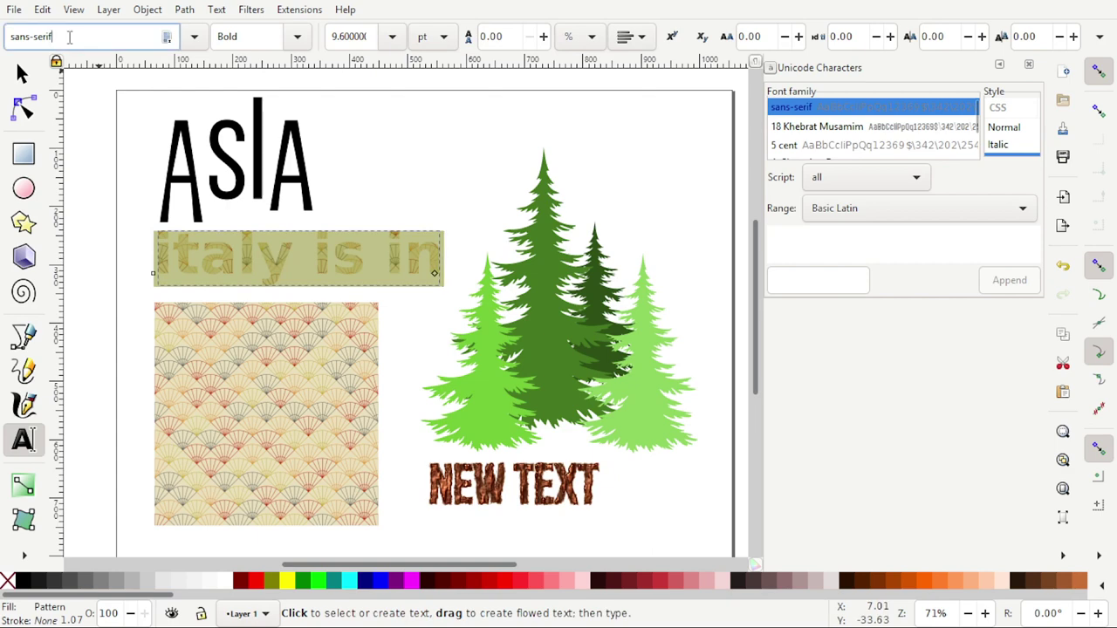
{"action": "type", "text": "my"}
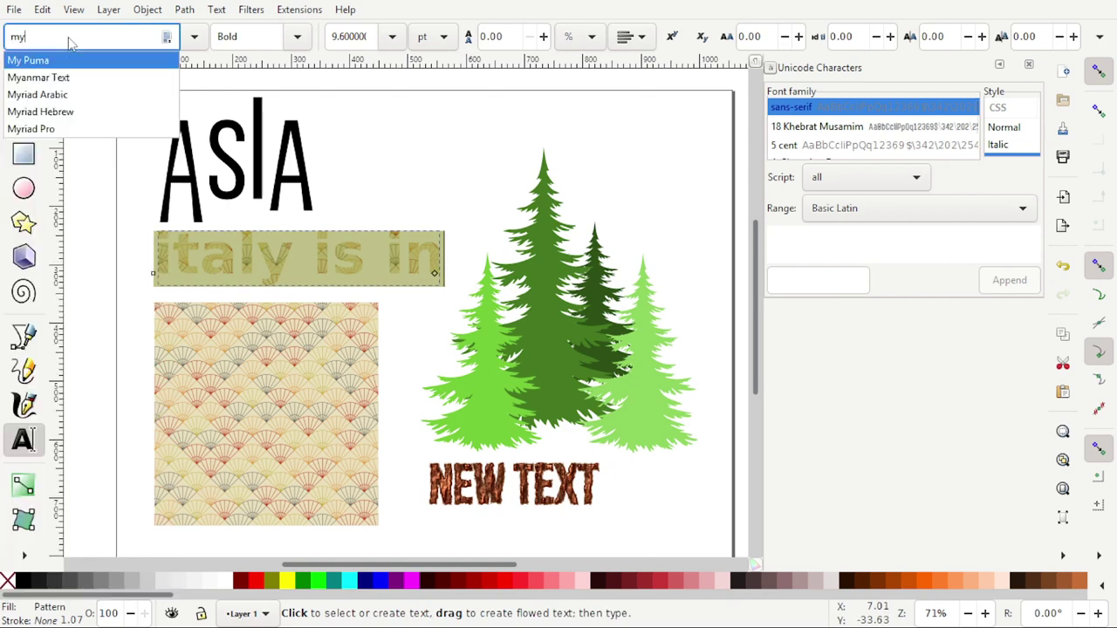
{"action": "left_click", "coordinate": [30, 129]}
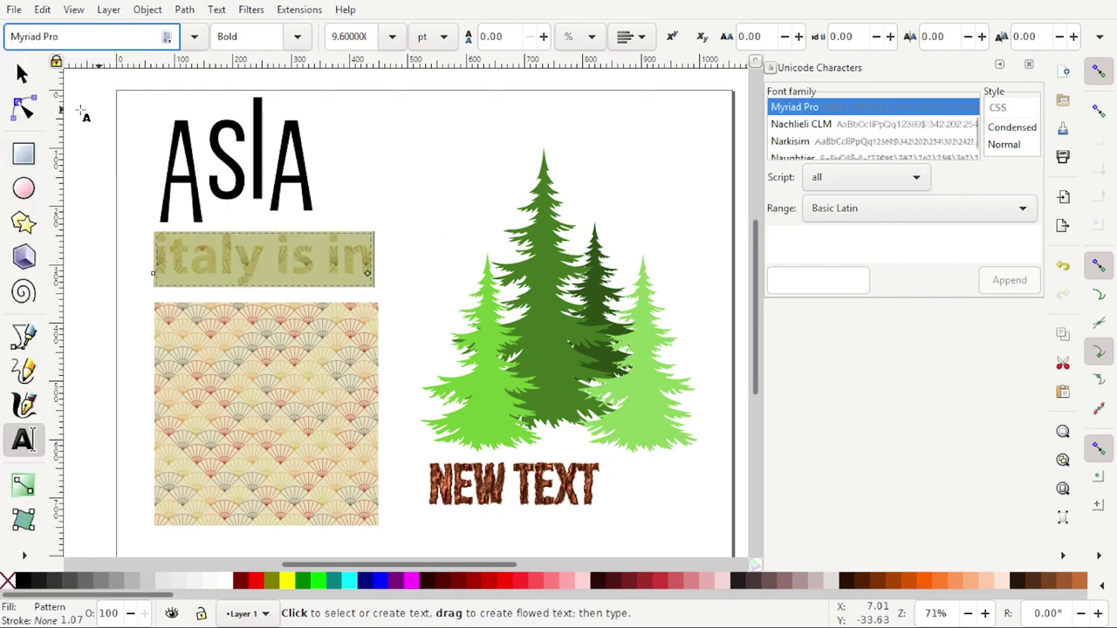
{"action": "left_click", "coordinate": [297, 36]}
{"action": "left_click", "coordinate": [266, 225]}
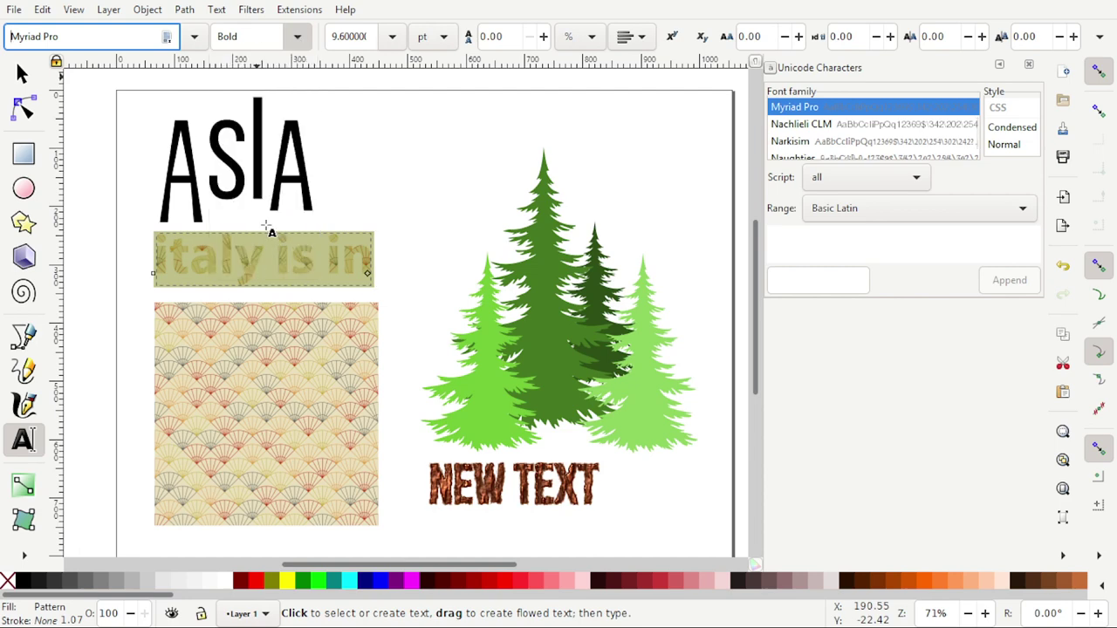
Step: Shift 'italy is in' to the right beneath ASIA
{"action": "left_click", "coordinate": [22, 75]}
{"action": "mouse_move", "coordinate": [294, 261]}
{"action": "left_mouse_down"}
{"action": "mouse_move", "coordinate": [368, 257]}
{"action": "mouse_move", "coordinate": [346, 277]}
{"action": "mouse_move", "coordinate": [339, 263]}
{"action": "mouse_move", "coordinate": [332, 273]}
{"action": "left_mouse_up"}
{"action": "left_click", "coordinate": [304, 200]}
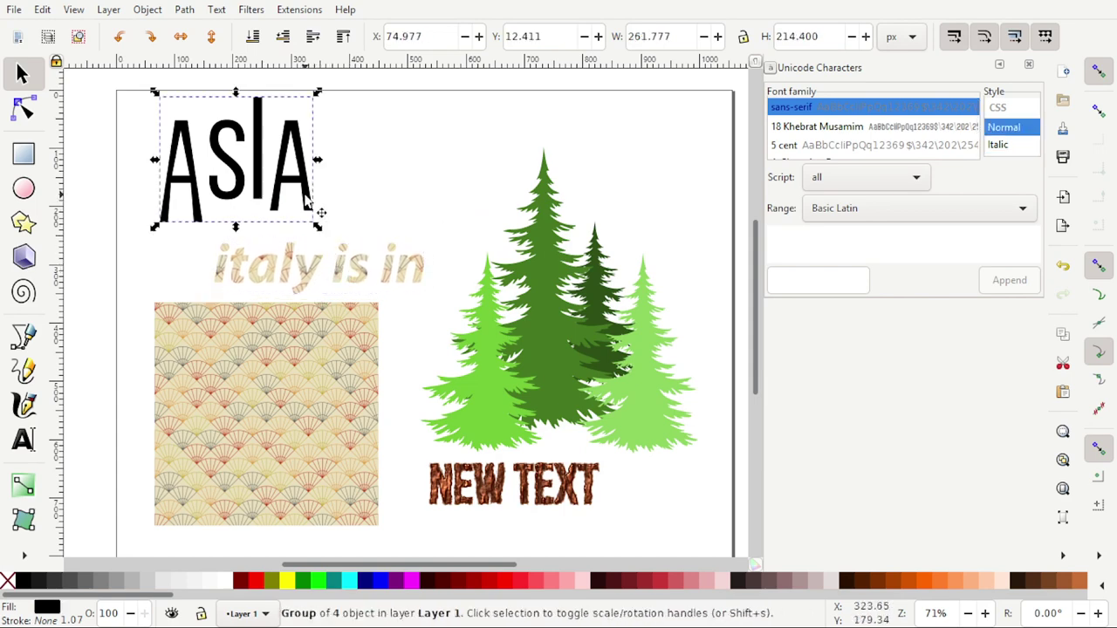